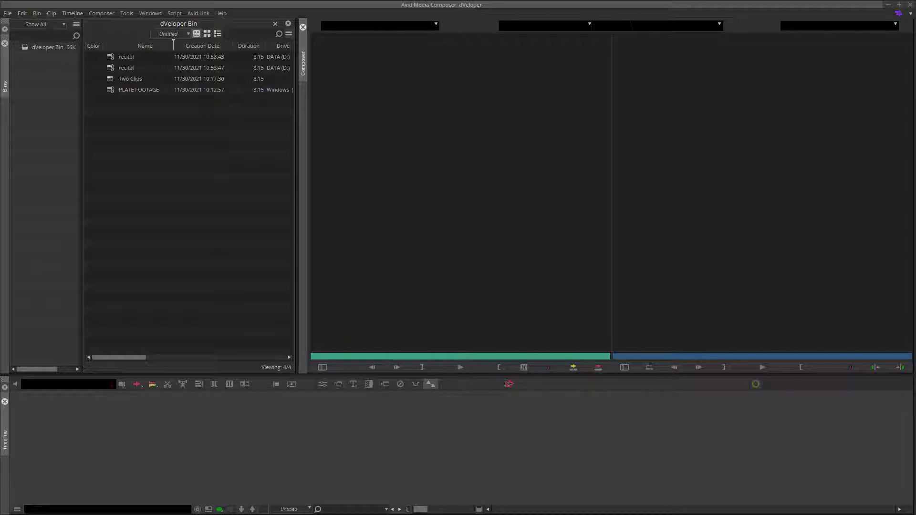
Load the recital clip created 11/30/2021 10:58:43 and mark its in point at the start and out point at 00:00:08:15
{"action": "double_click", "coordinate": [110, 54]}
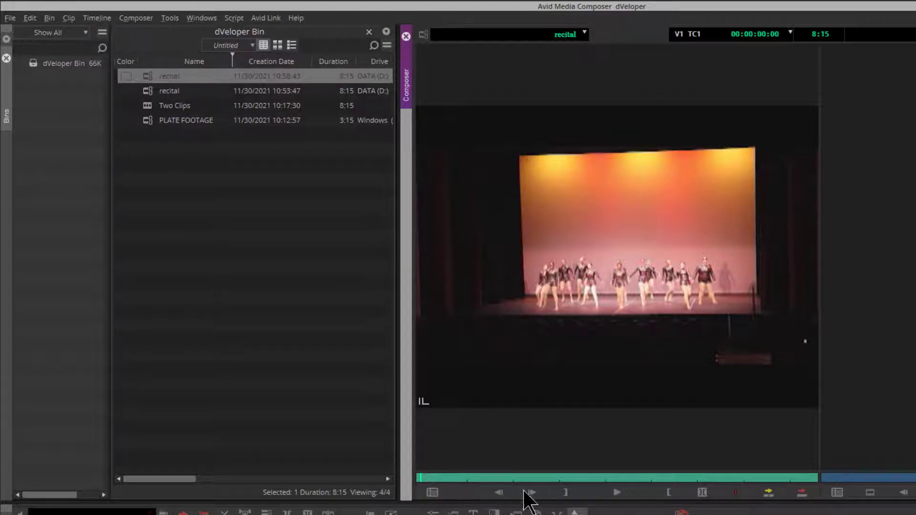
{"action": "left_click", "coordinate": [565, 493]}
{"action": "left_click_drag", "start_coordinate": [434, 477], "coordinate": [828, 478]}
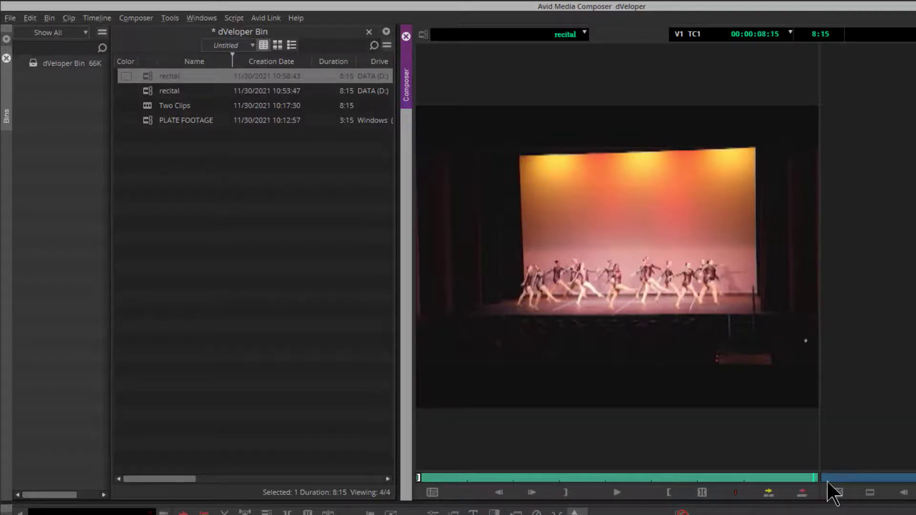
{"action": "left_click", "coordinate": [667, 492]}
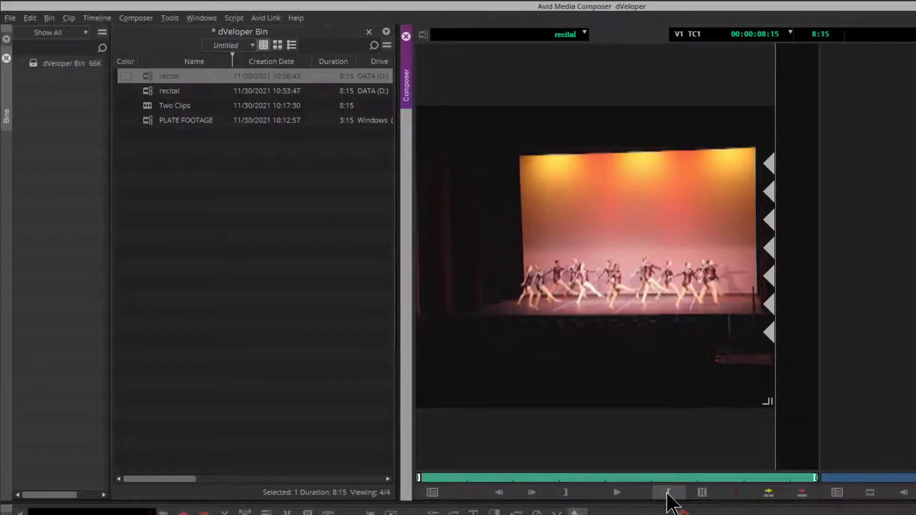
Splice the marked recital clip into a new sequence
{"action": "right_click", "coordinate": [259, 225]}
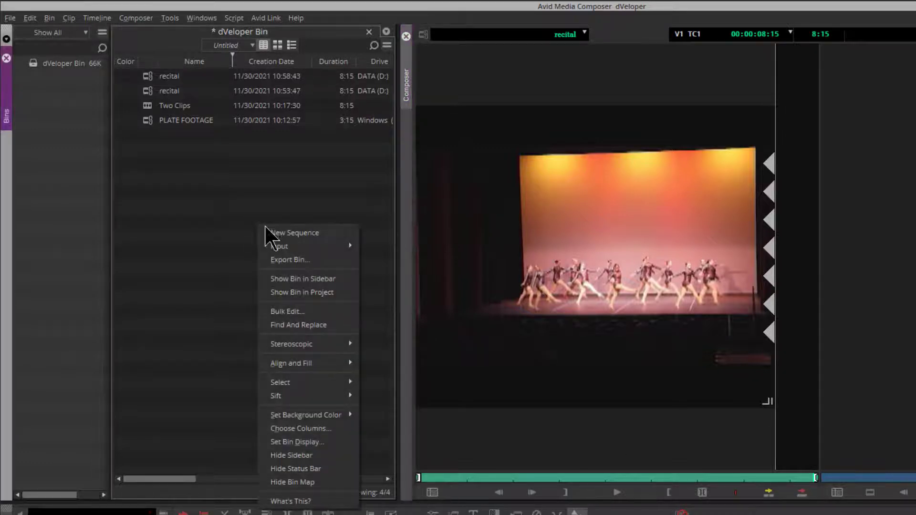
{"action": "left_click", "coordinate": [454, 239]}
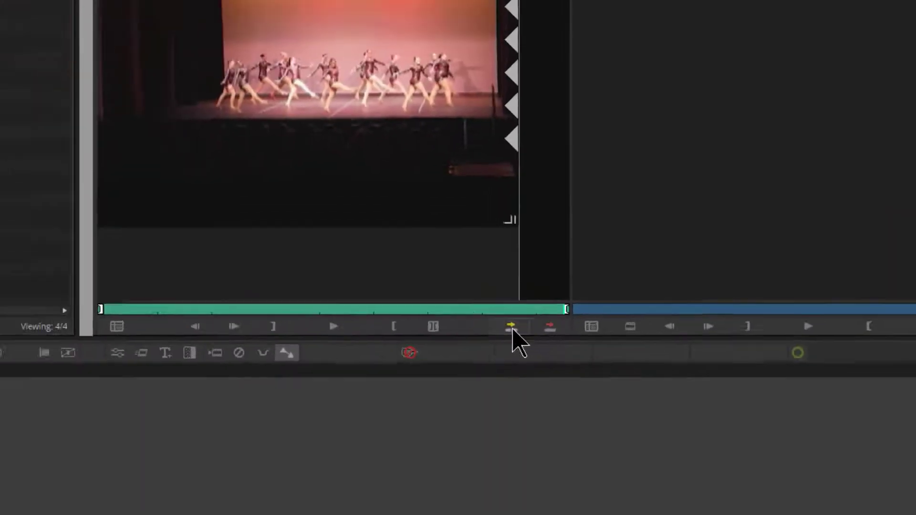
{"action": "left_click", "coordinate": [451, 289]}
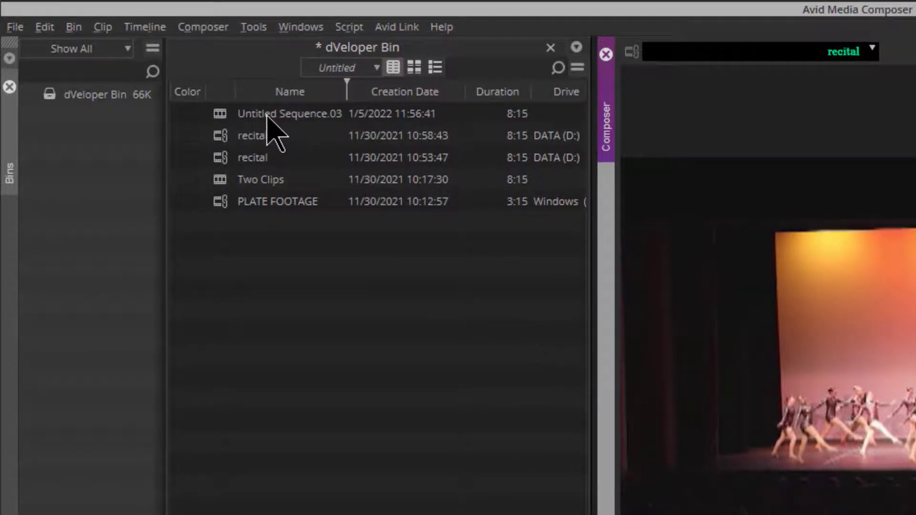
Rename the new untitled sequence in the dVeloper Bin as Recital
{"action": "left_click", "coordinate": [267, 114]}
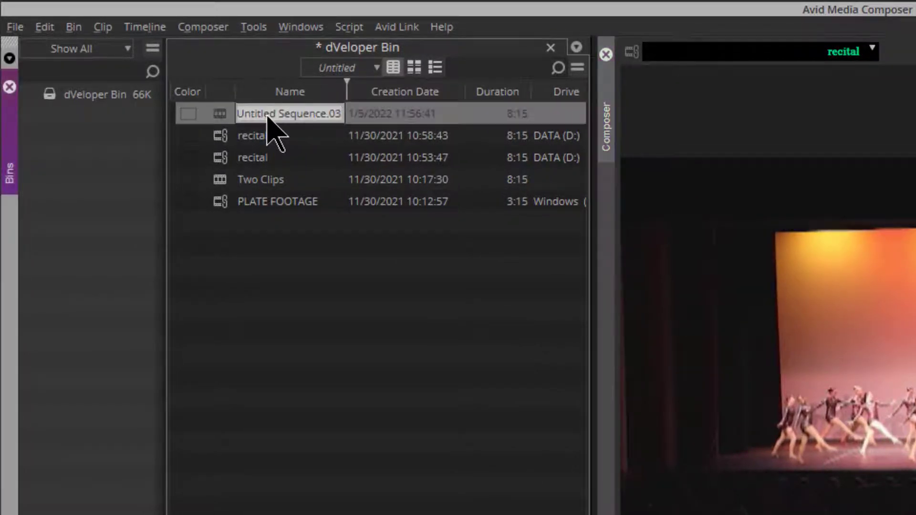
{"action": "type", "text": "Recital"}
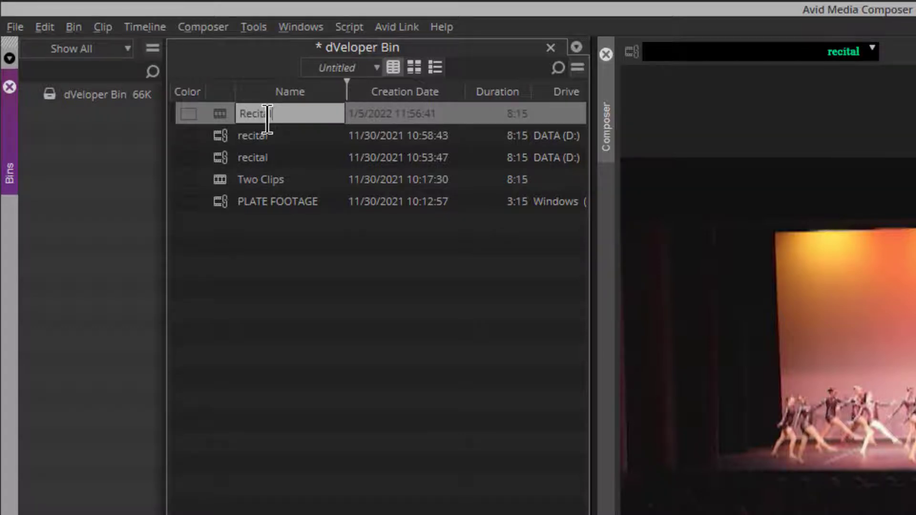
{"action": "key", "text": "Return"}
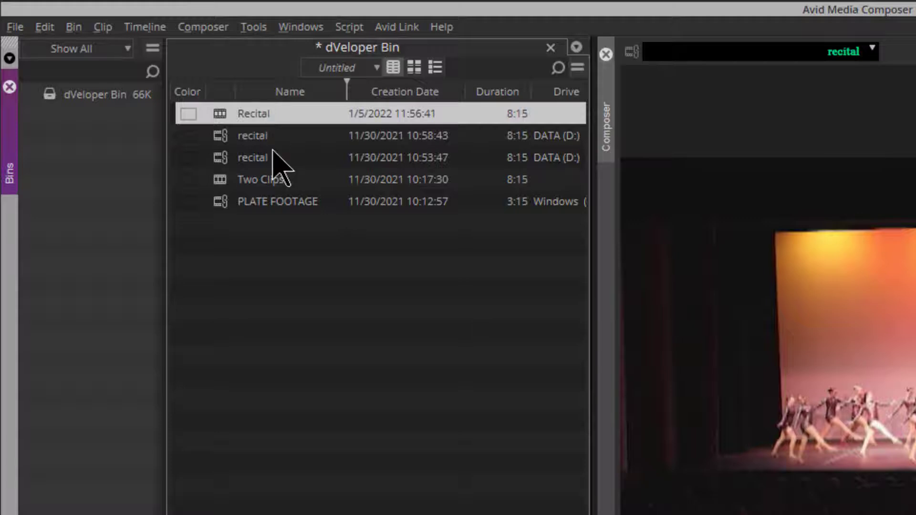
Open the Effect Palette and select the dVeloper filter in the DTective category
{"action": "left_click", "coordinate": [258, 27]}
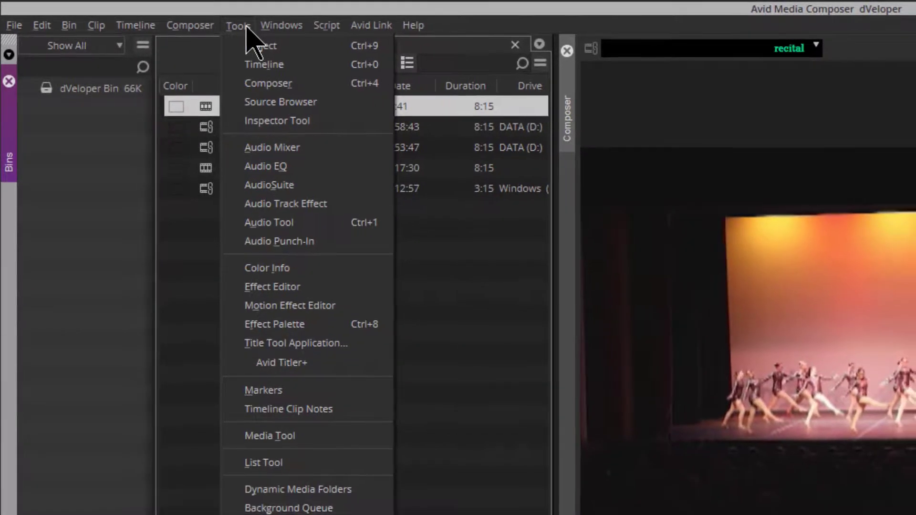
{"action": "left_click", "coordinate": [336, 326]}
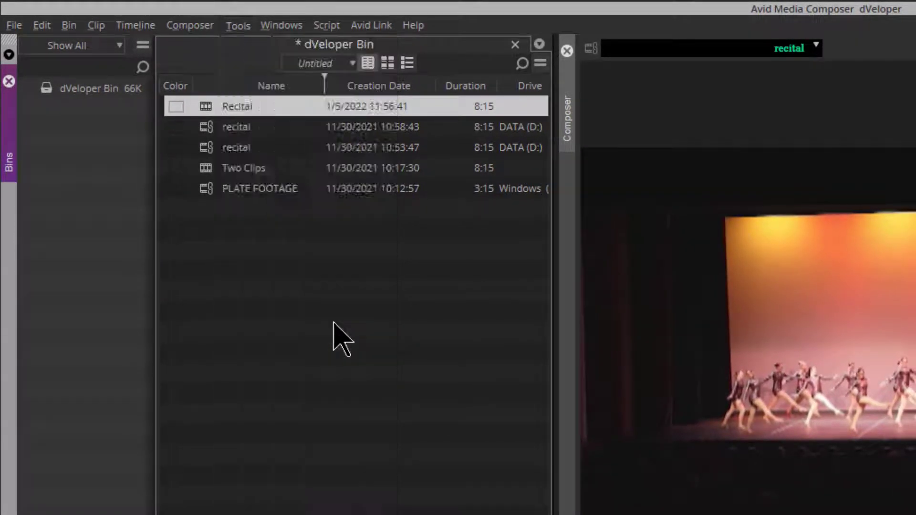
{"action": "left_click", "coordinate": [230, 243]}
{"action": "left_click", "coordinate": [208, 254]}
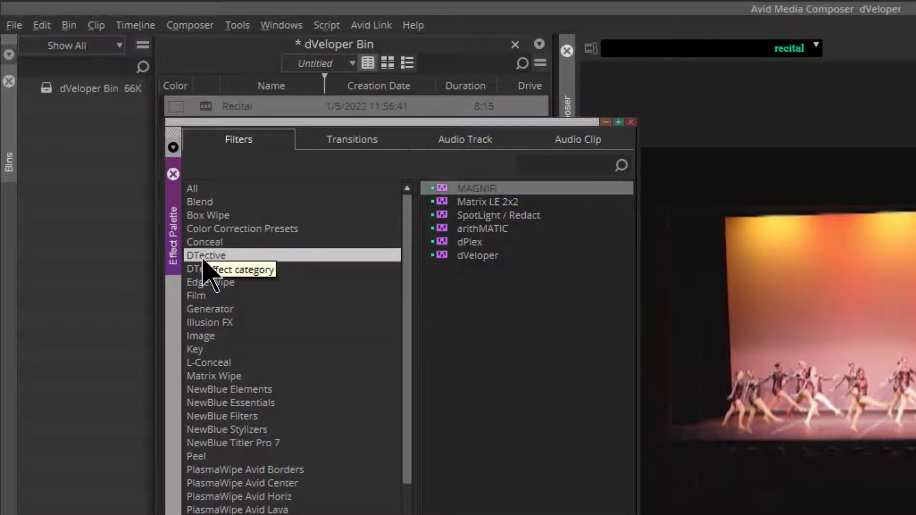
{"action": "left_click", "coordinate": [442, 258]}
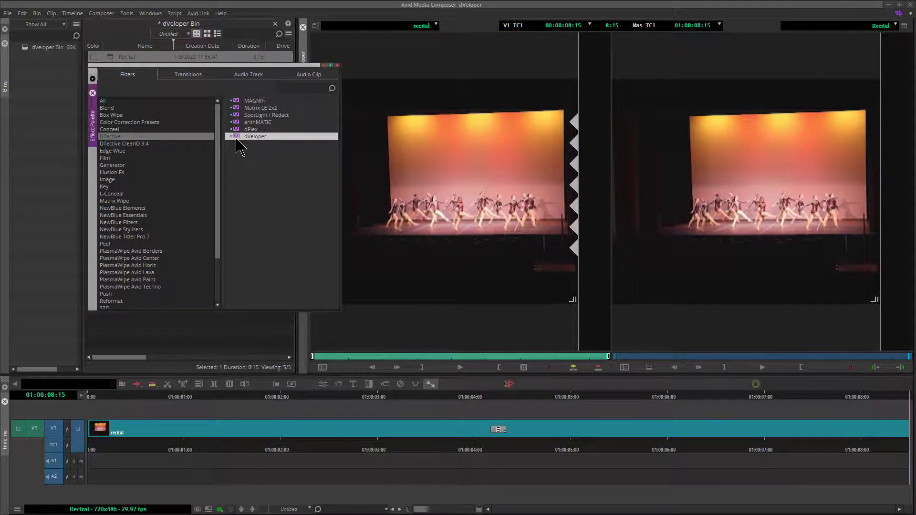
Apply the dVeloper effect to the recital segment on track V1, with the number of tracks set to 1
{"action": "left_click_drag", "start_coordinate": [236, 139], "coordinate": [210, 425]}
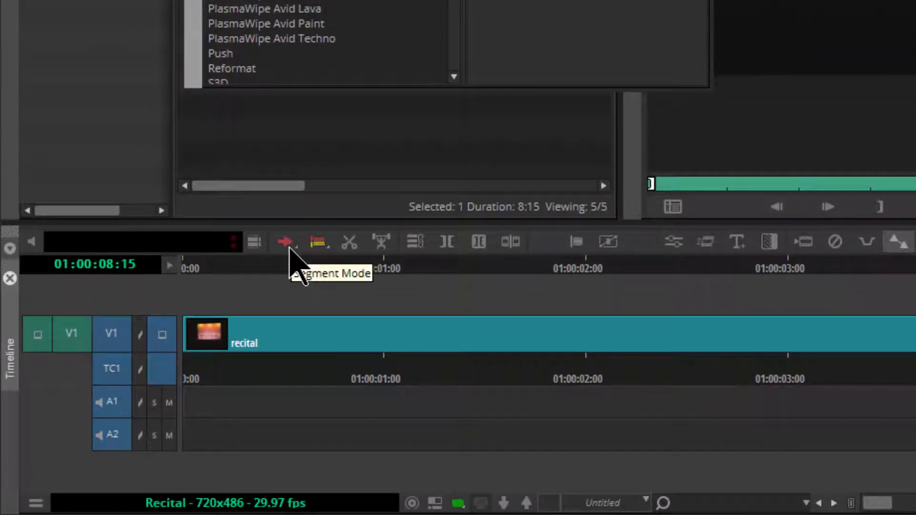
{"action": "left_click", "coordinate": [290, 247]}
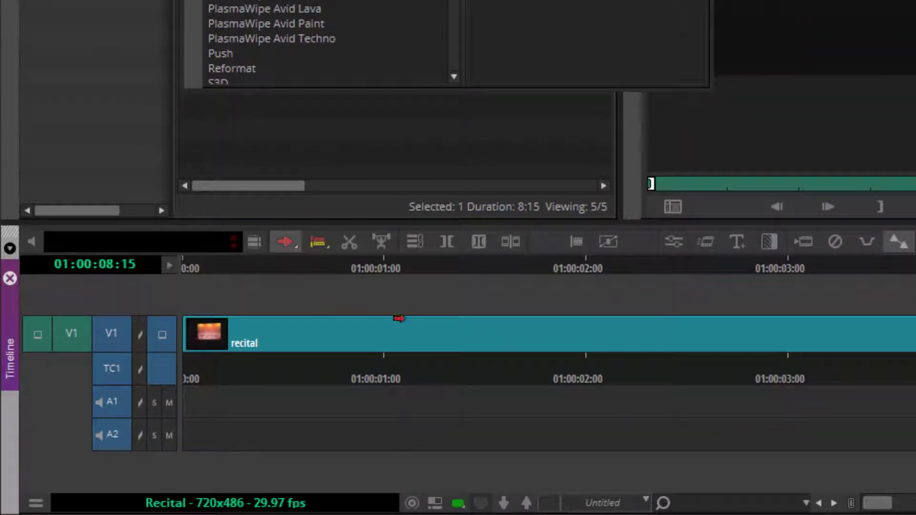
{"action": "left_click", "coordinate": [399, 331]}
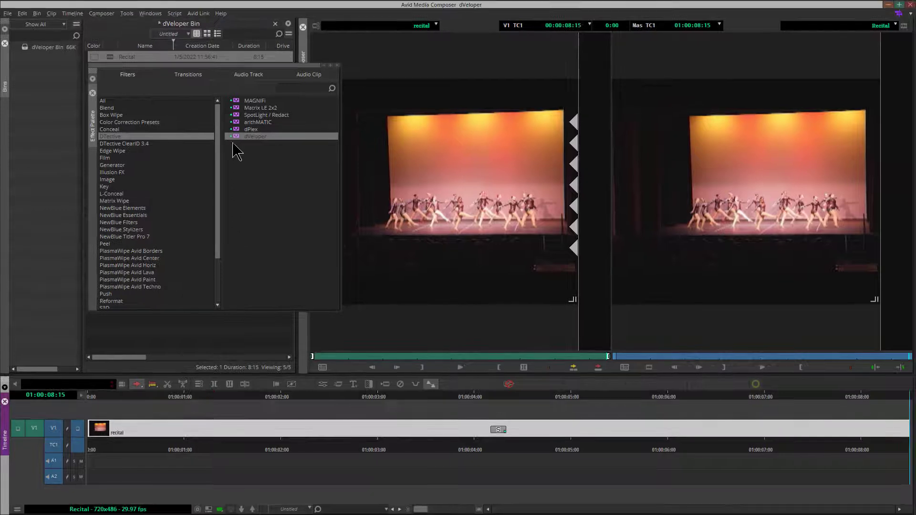
{"action": "double_click", "coordinate": [235, 137]}
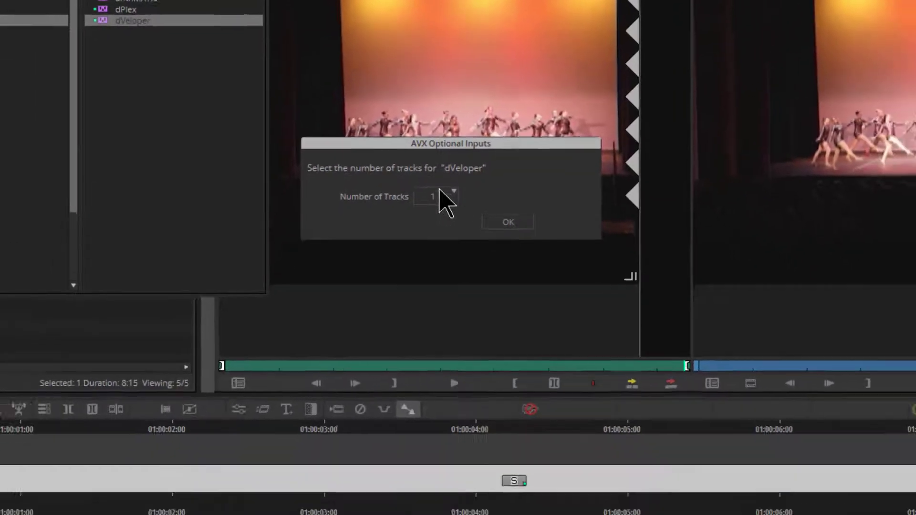
{"action": "left_click", "coordinate": [432, 237]}
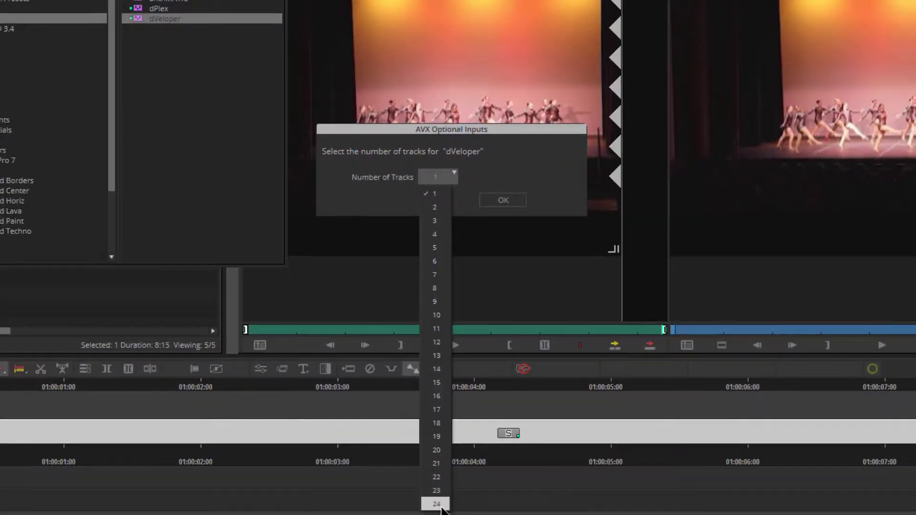
{"action": "left_click", "coordinate": [466, 188]}
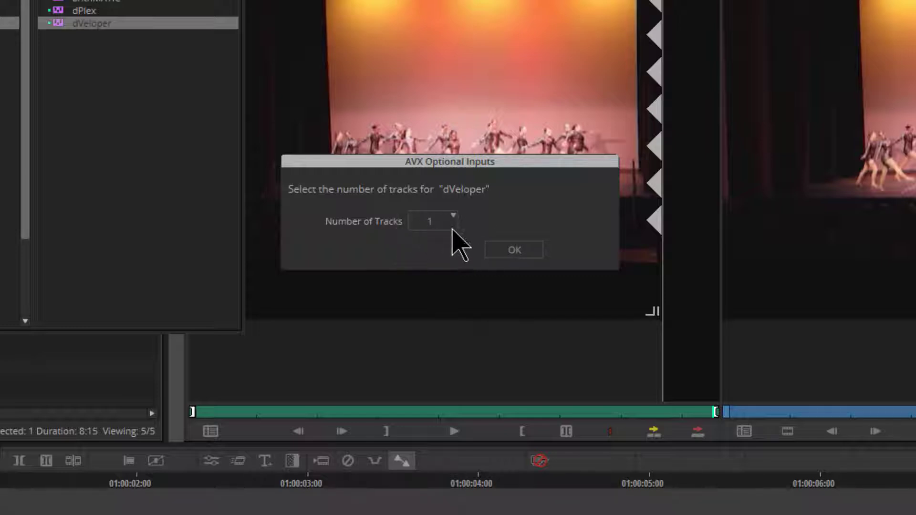
{"action": "left_click", "coordinate": [499, 250]}
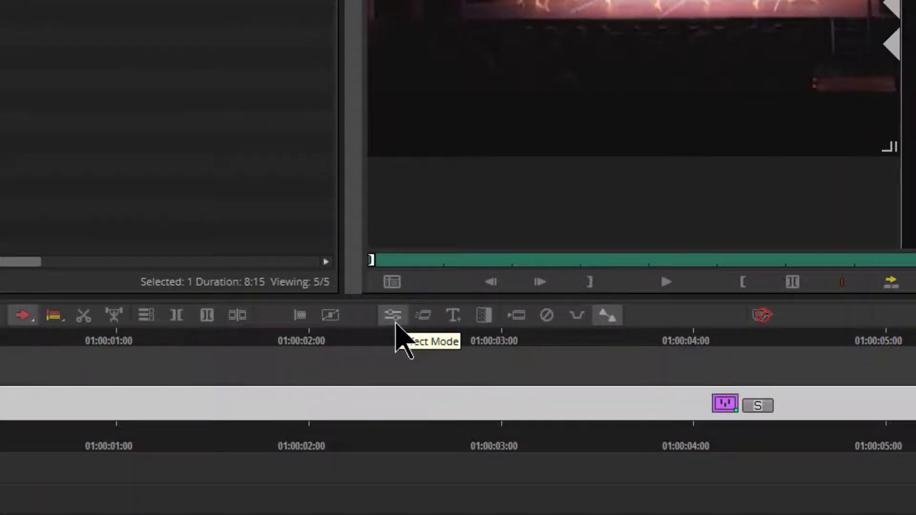
Open the dVeloper effect in the Effect Editor and enlarge its window enough to show all the parameters
{"action": "left_click", "coordinate": [395, 317]}
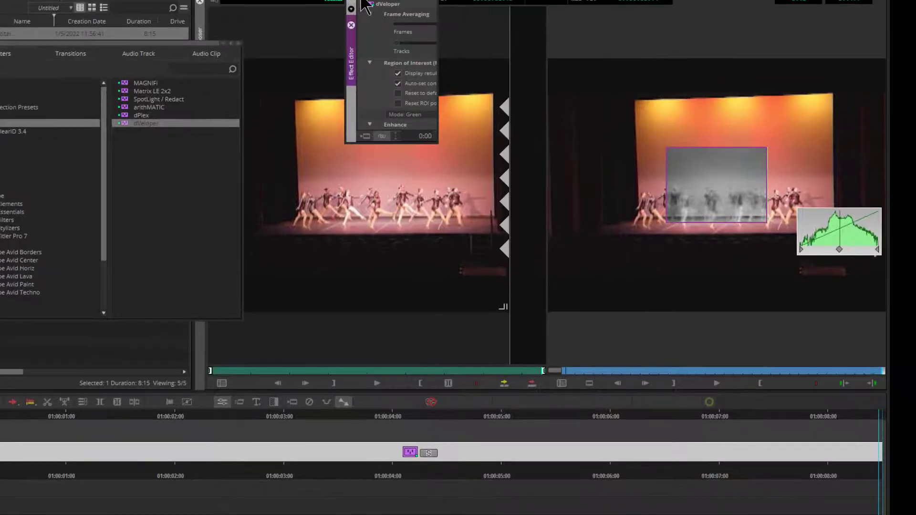
{"action": "left_click_drag", "start_coordinate": [361, 1], "coordinate": [298, 19]}
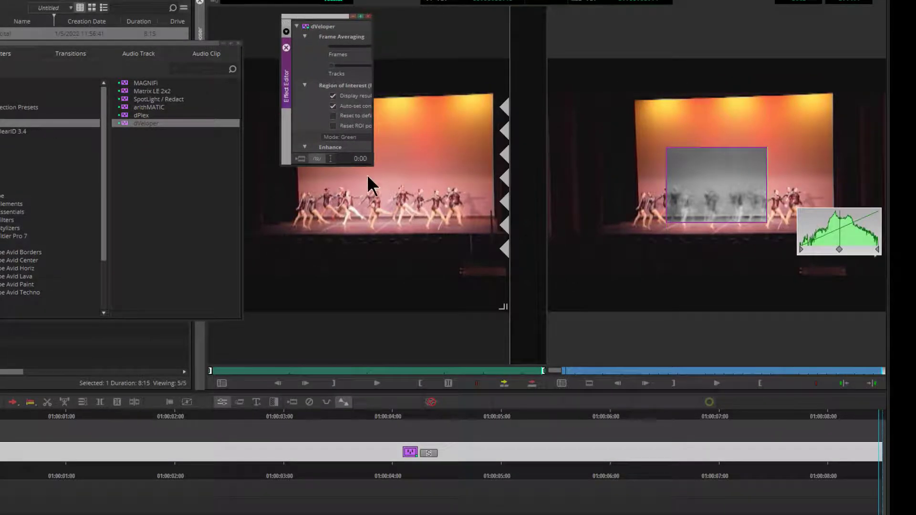
{"action": "left_click_drag", "start_coordinate": [374, 165], "coordinate": [444, 364]}
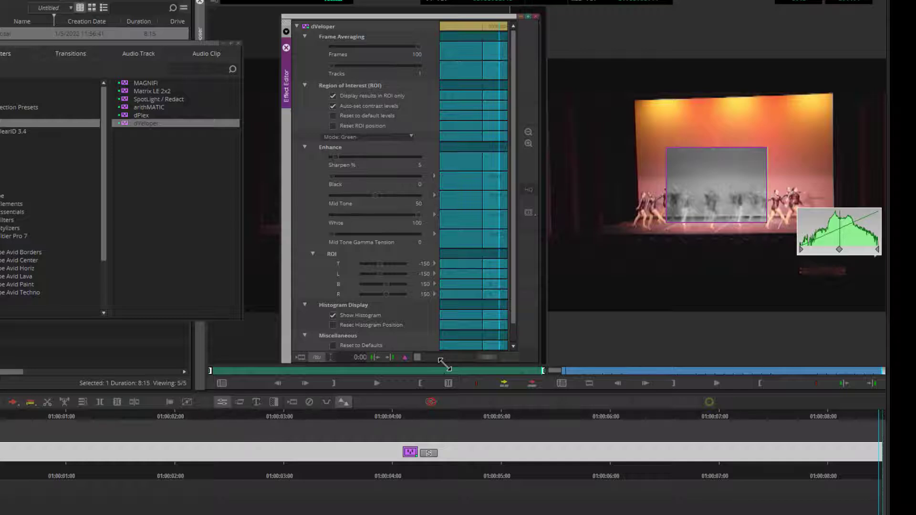
Close the Effect Editor and reopen it
{"action": "left_click", "coordinate": [536, 18]}
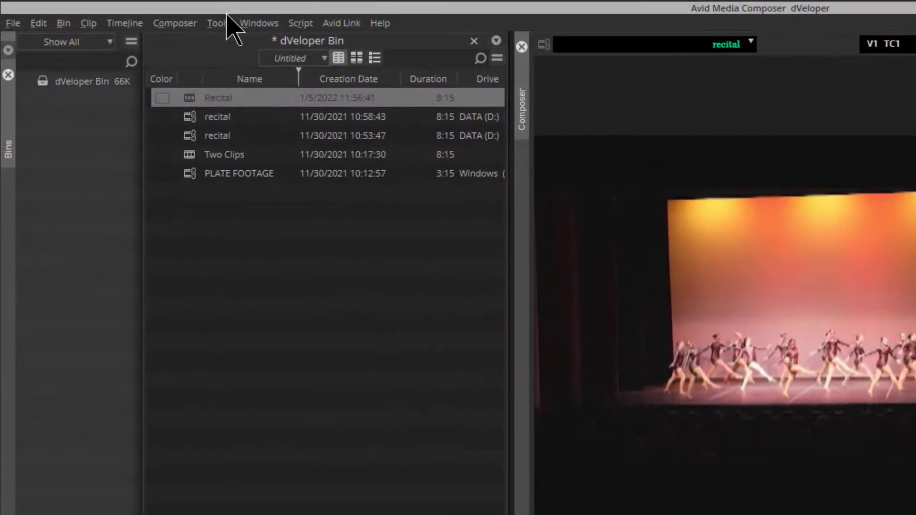
{"action": "left_click", "coordinate": [217, 23]}
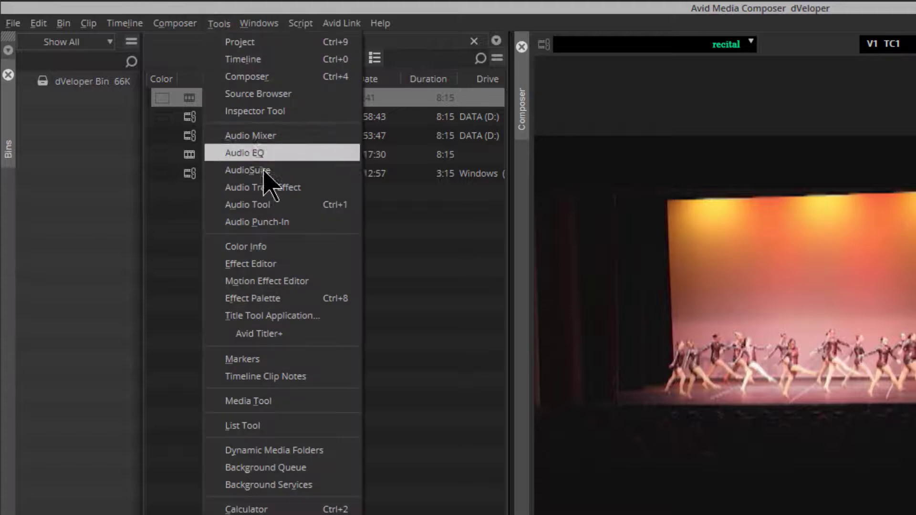
{"action": "left_click", "coordinate": [317, 267]}
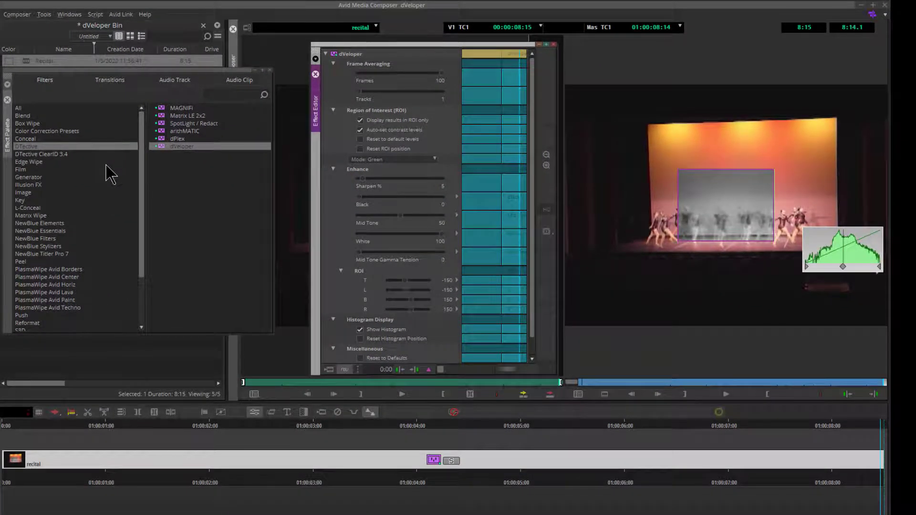
Close the Effect Palette, and narrow and reposition the Effect Editor so it stays clear of the record monitor image
{"action": "left_click", "coordinate": [269, 71]}
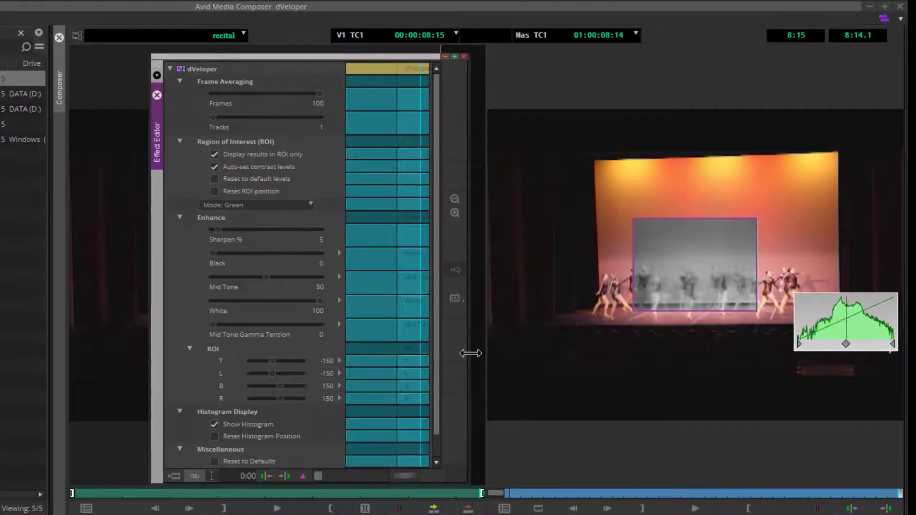
{"action": "left_click_drag", "start_coordinate": [470, 353], "coordinate": [416, 354]}
{"action": "left_click_drag", "start_coordinate": [254, 57], "coordinate": [308, 55]}
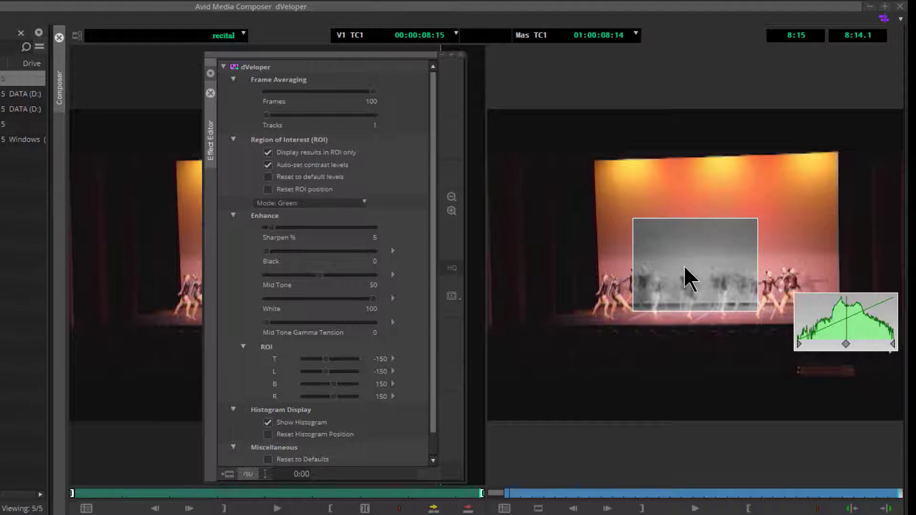
Move the histogram overlay to the upper-left corner of the record monitor image, clear of the dancers
{"action": "left_click", "coordinate": [808, 312]}
{"action": "left_click_drag", "start_coordinate": [805, 311], "coordinate": [559, 132]}
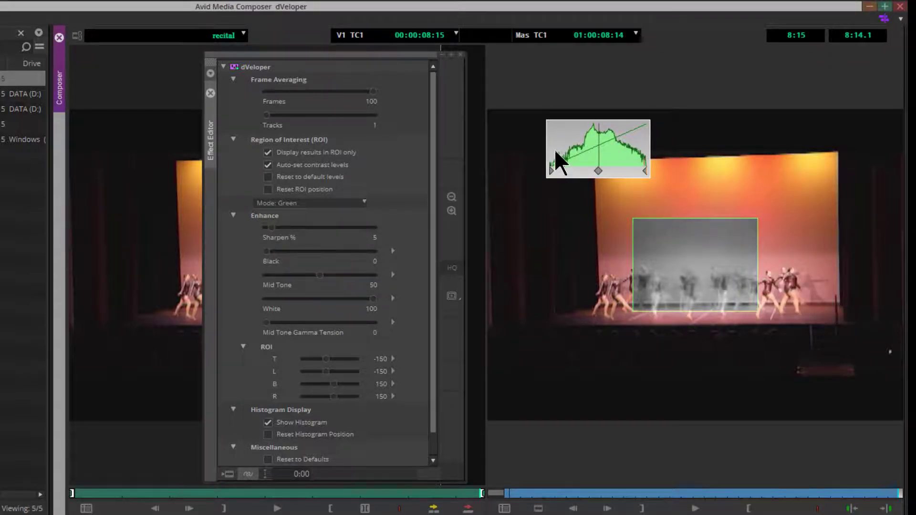
{"action": "left_click_drag", "start_coordinate": [555, 152], "coordinate": [526, 163]}
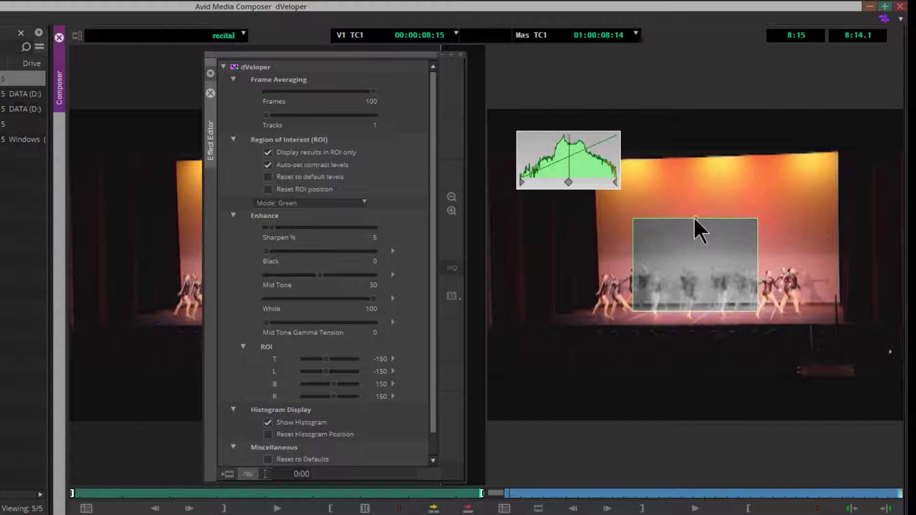
Resize the region of interest around the row of dancers, to about T -27, L -290, B 188 and R 321
{"action": "left_click_drag", "start_coordinate": [696, 218], "coordinate": [696, 257]}
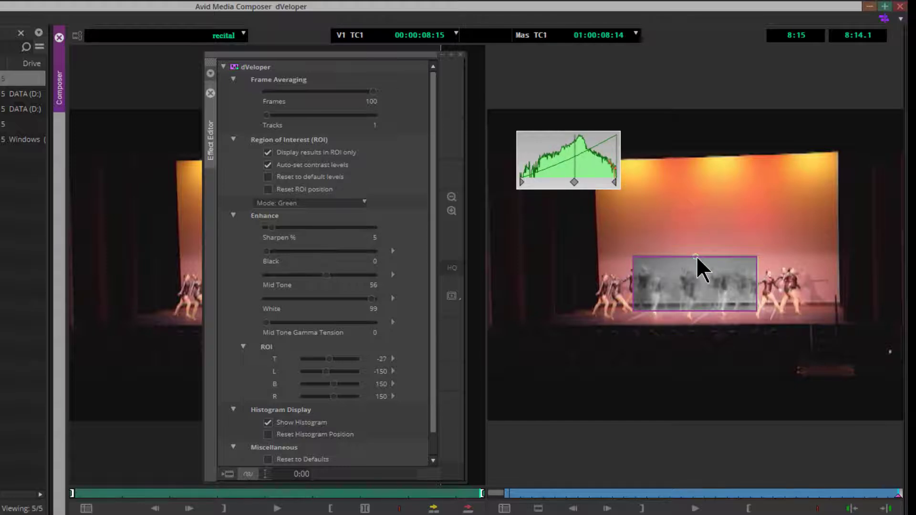
{"action": "left_click_drag", "start_coordinate": [787, 284], "coordinate": [830, 285]}
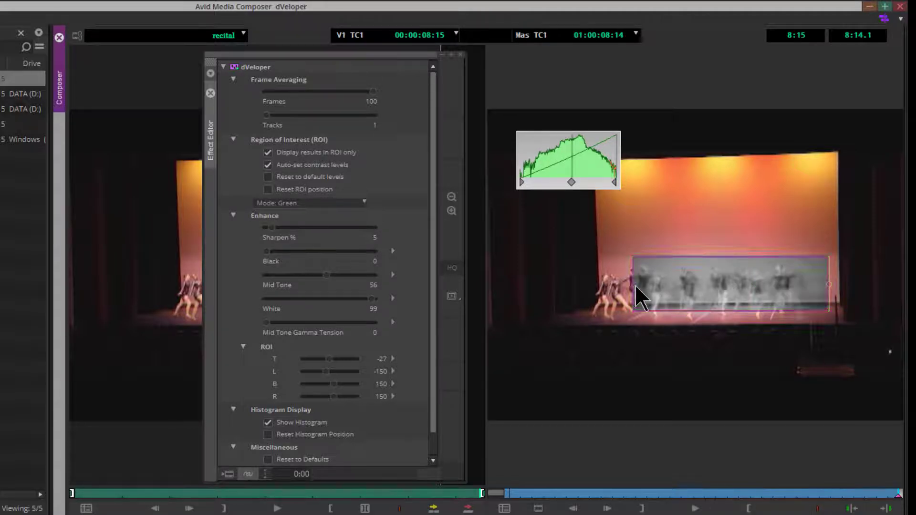
{"action": "left_click_drag", "start_coordinate": [632, 284], "coordinate": [577, 288]}
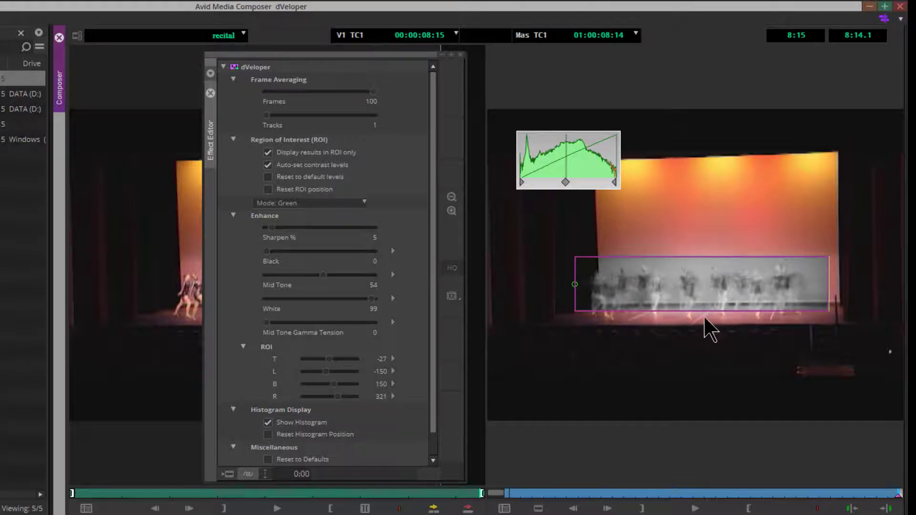
{"action": "left_click_drag", "start_coordinate": [704, 313], "coordinate": [704, 324]}
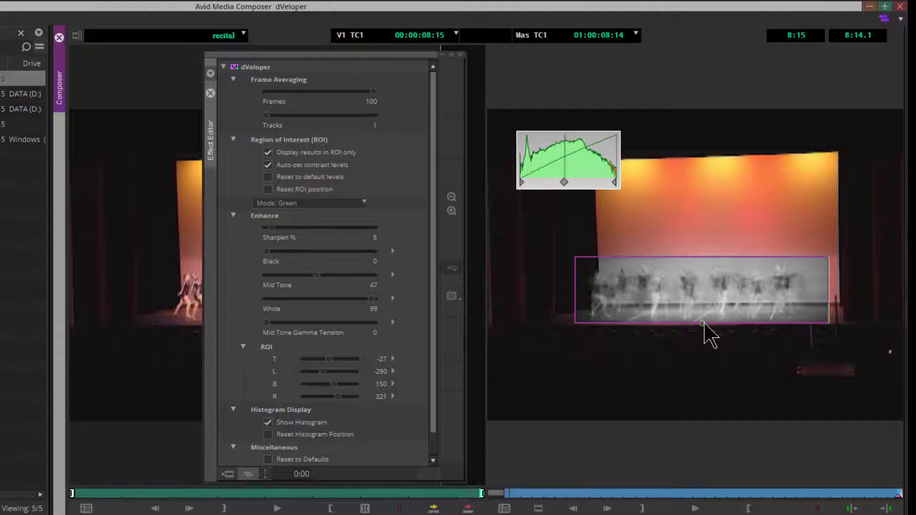
Set the region of interest's processing mode to RGB
{"action": "left_click", "coordinate": [333, 204]}
{"action": "left_click", "coordinate": [332, 205]}
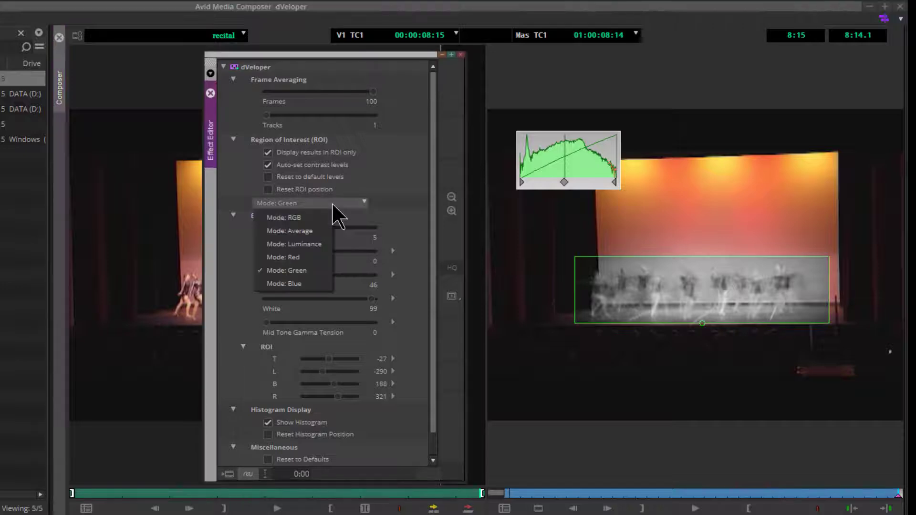
{"action": "left_click", "coordinate": [313, 217]}
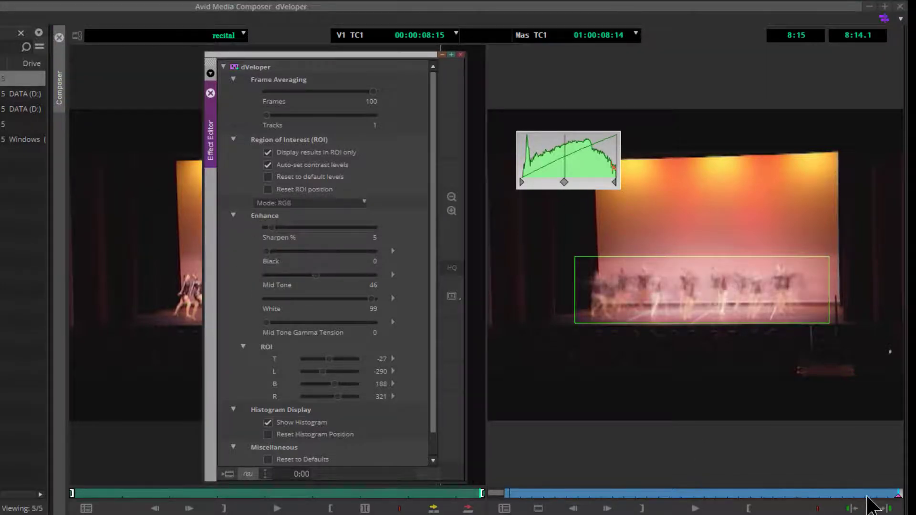
Review the averaged dancers at the start of the sequence, and park the position indicator at 01:00:03:04
{"action": "key", "text": "Home"}
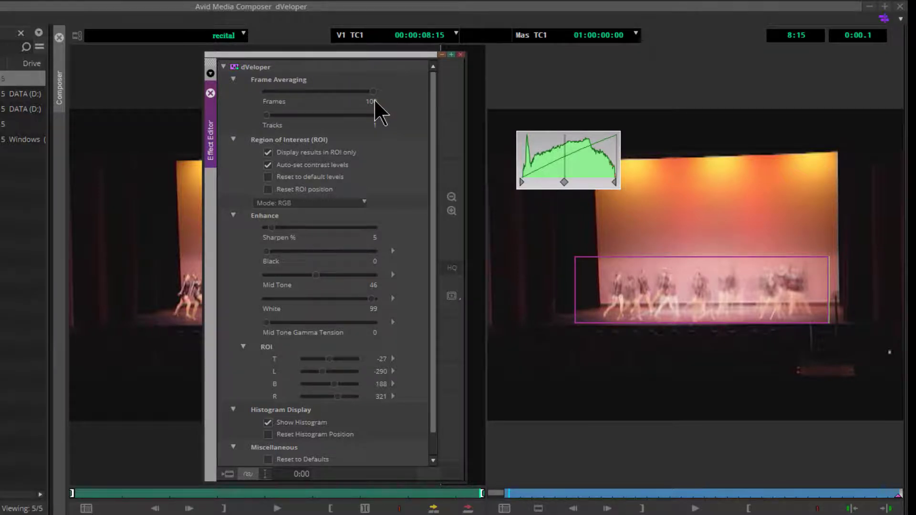
{"action": "left_click", "coordinate": [513, 496]}
{"action": "key", "text": "space"}
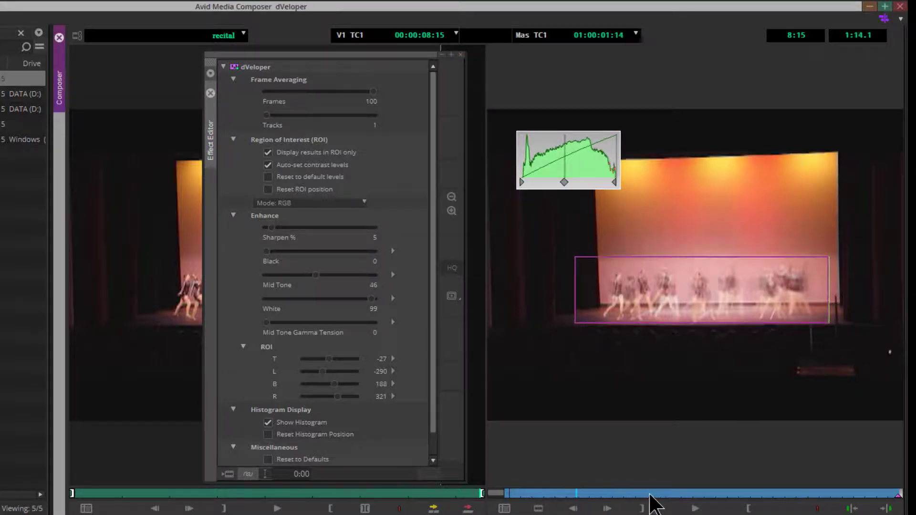
{"action": "left_click", "coordinate": [653, 493]}
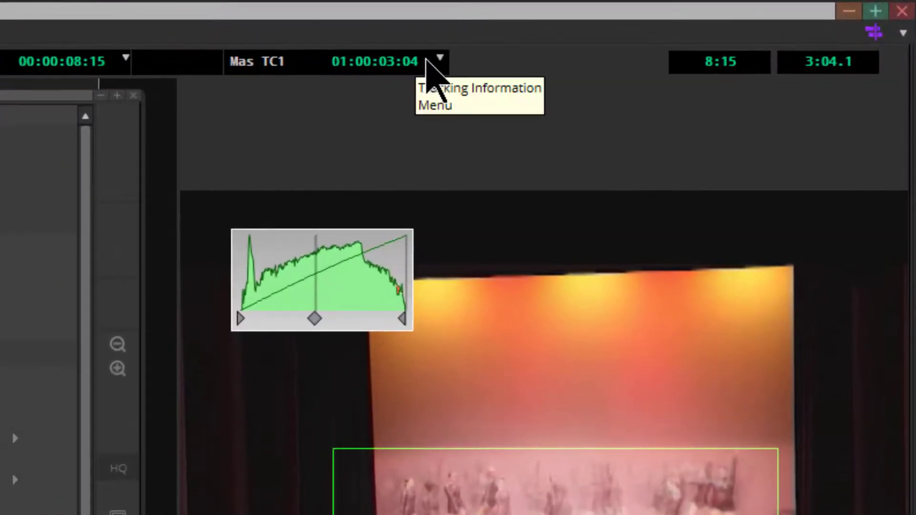
Change the record monitor's tracking information to the sequence's absolute position in frames
{"action": "left_click", "coordinate": [634, 33]}
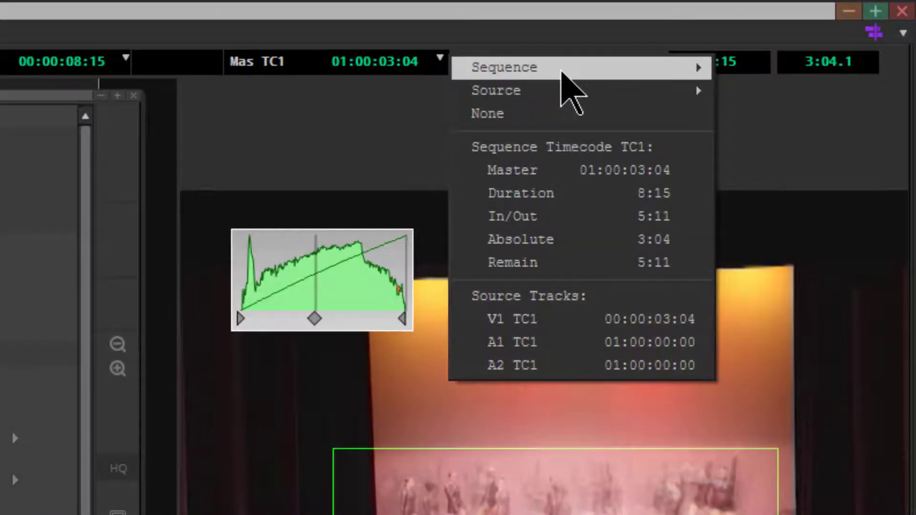
{"action": "mouse_move", "coordinate": [562, 71]}
{"action": "mouse_move", "coordinate": [758, 123]}
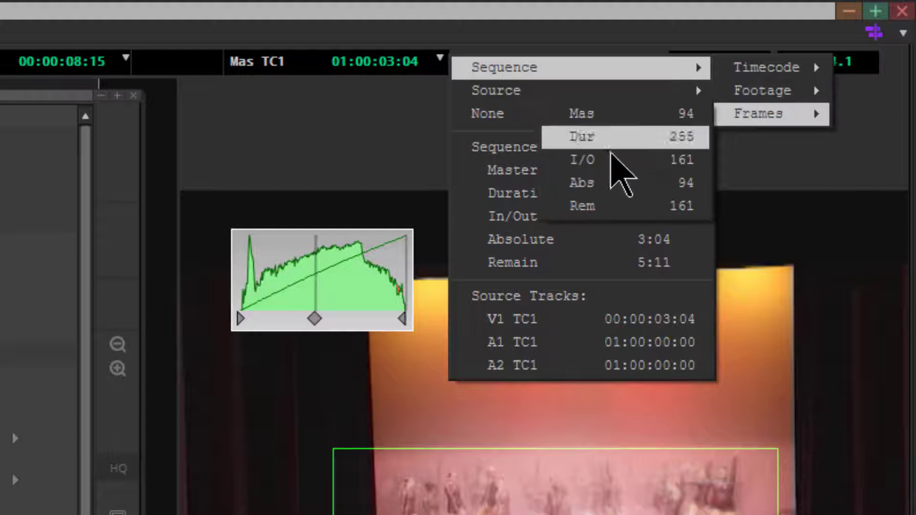
{"action": "left_click", "coordinate": [616, 184]}
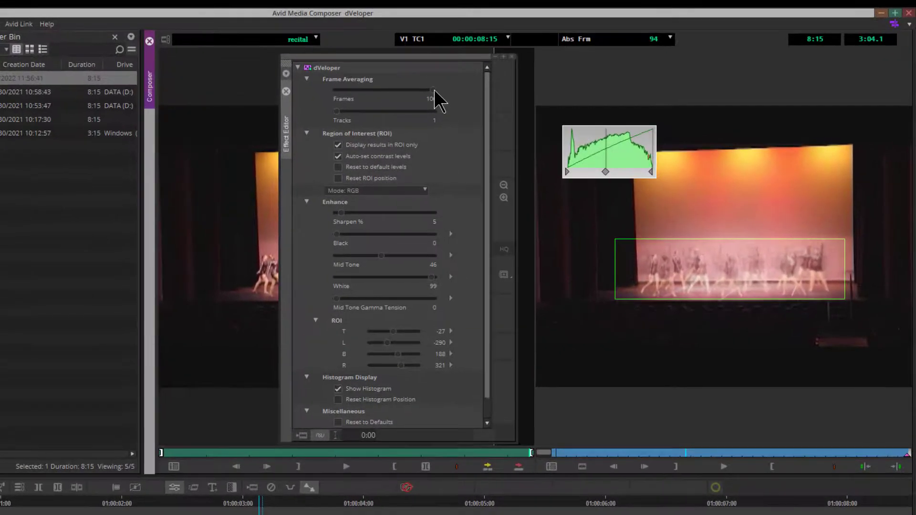
Set frame averaging to 16 frames, play the sequence from its start to review the result, and return to the first frame
{"action": "left_click_drag", "start_coordinate": [379, 90], "coordinate": [354, 89]}
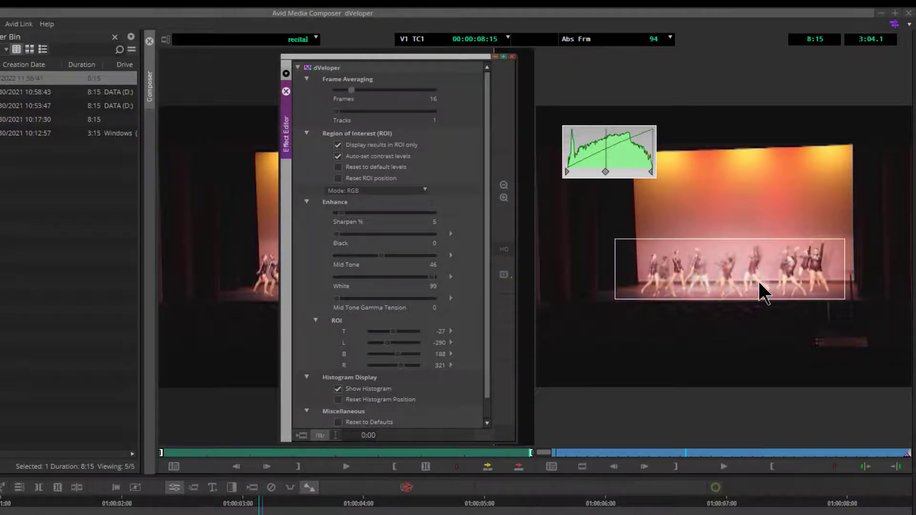
{"action": "left_click", "coordinate": [741, 256]}
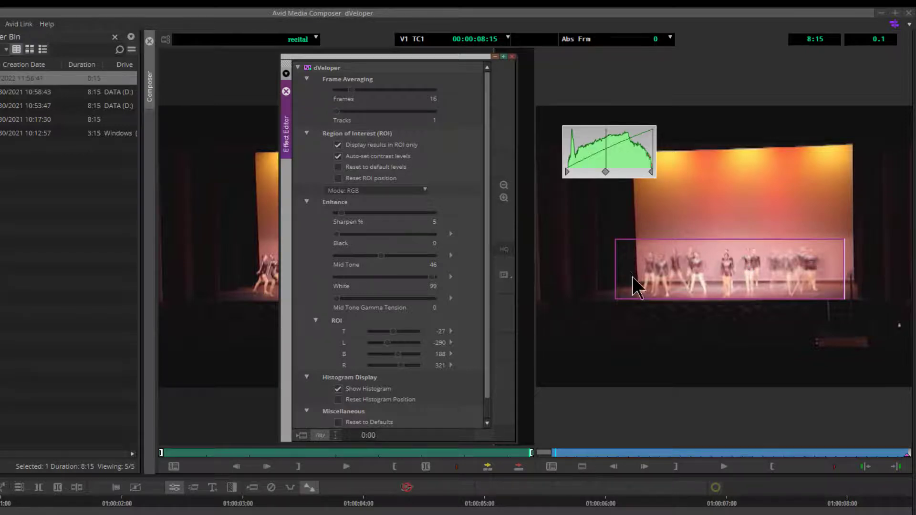
{"action": "left_click", "coordinate": [722, 467]}
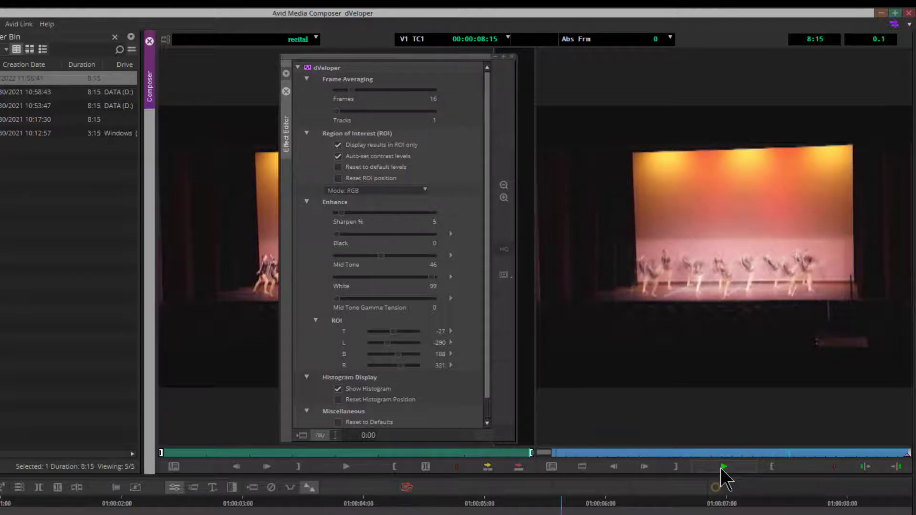
{"action": "left_click", "coordinate": [721, 467]}
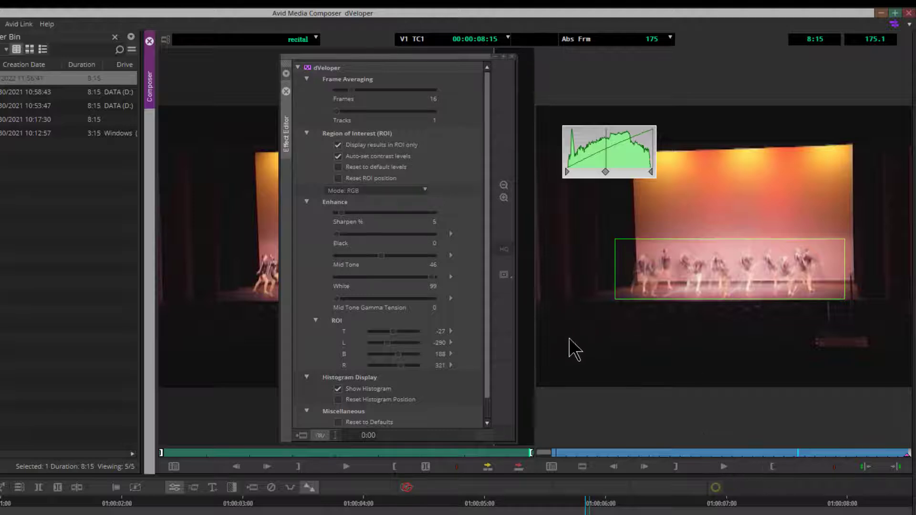
{"action": "left_click", "coordinate": [712, 288]}
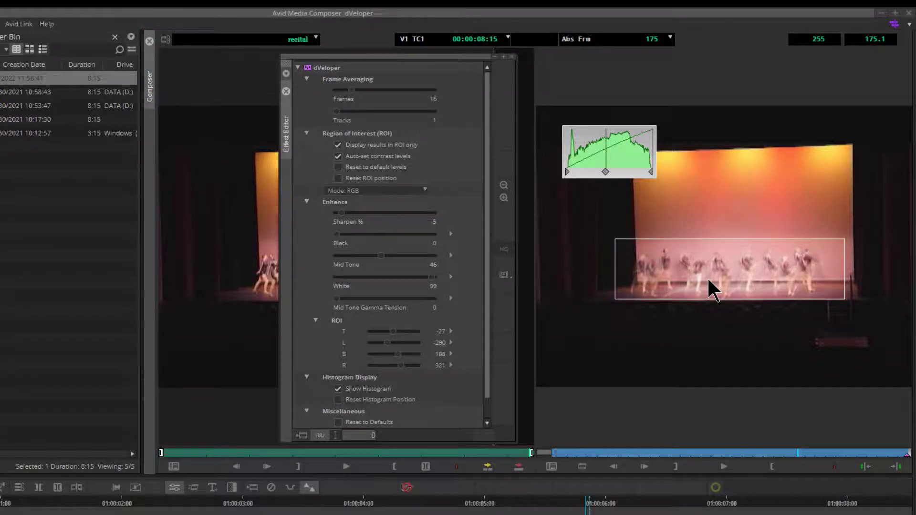
{"action": "left_click", "coordinate": [714, 279]}
{"action": "key", "text": "Home"}
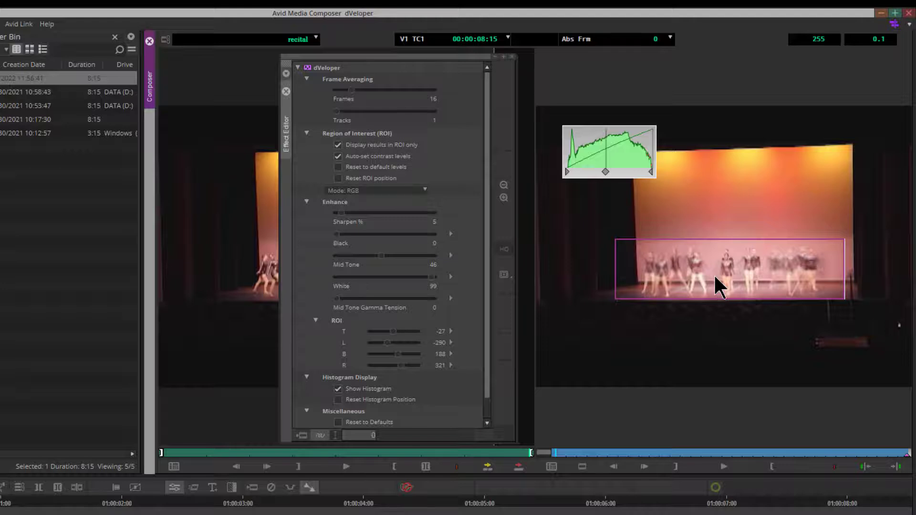
Move the region of interest over the audience, to about T 182, L -478, B 347 and R 133, and average 100 frames
{"action": "left_click_drag", "start_coordinate": [730, 272], "coordinate": [657, 353]}
{"action": "left_click", "coordinate": [353, 92]}
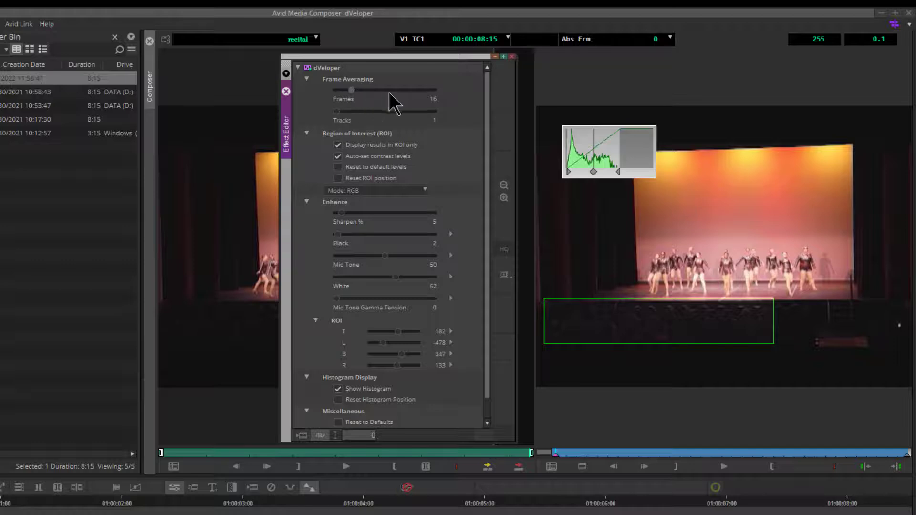
{"action": "left_click_drag", "start_coordinate": [440, 93], "coordinate": [442, 93]}
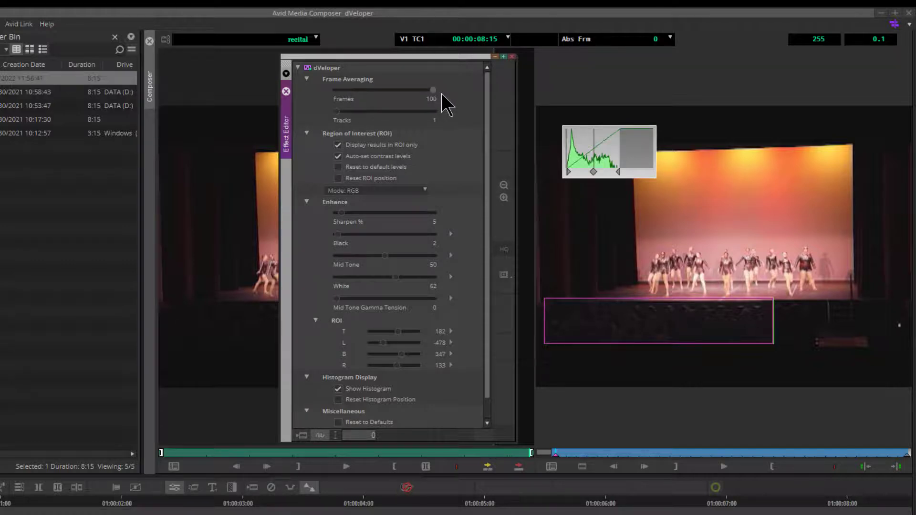
Lower the region of interest's upper edge to about T 214, and play the sequence to review the enhanced audience
{"action": "left_click", "coordinate": [659, 298]}
{"action": "left_click_drag", "start_coordinate": [661, 301], "coordinate": [661, 312]}
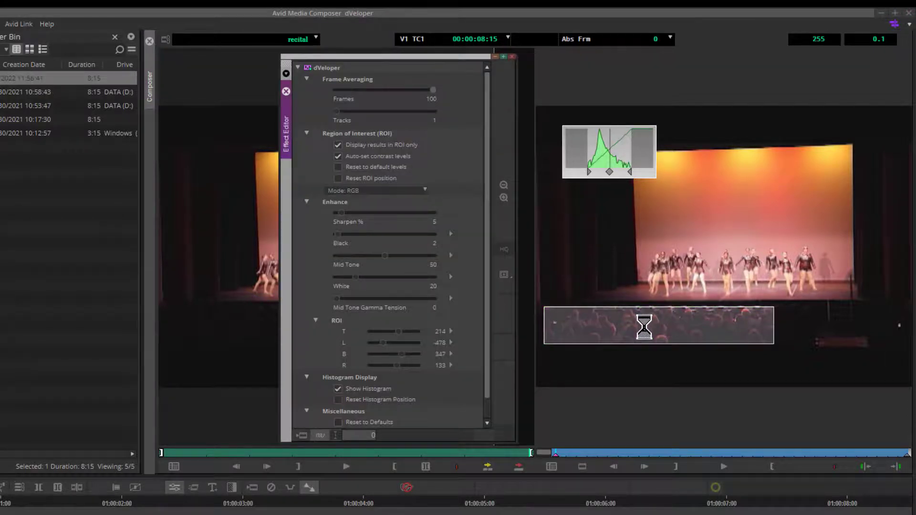
{"action": "left_click", "coordinate": [724, 466]}
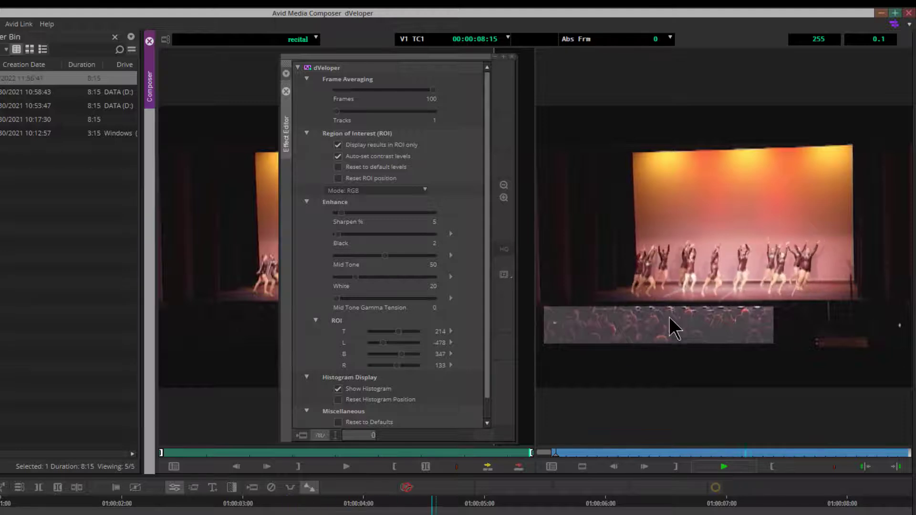
{"action": "left_click", "coordinate": [720, 466]}
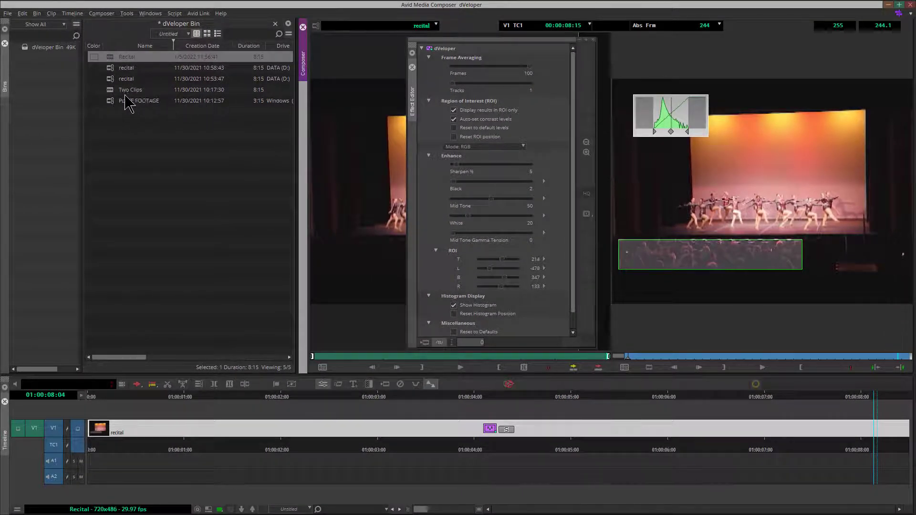
Close the Effect Editor and load the PLATE FOOTAGE clip into the source monitor
{"action": "left_click", "coordinate": [594, 40]}
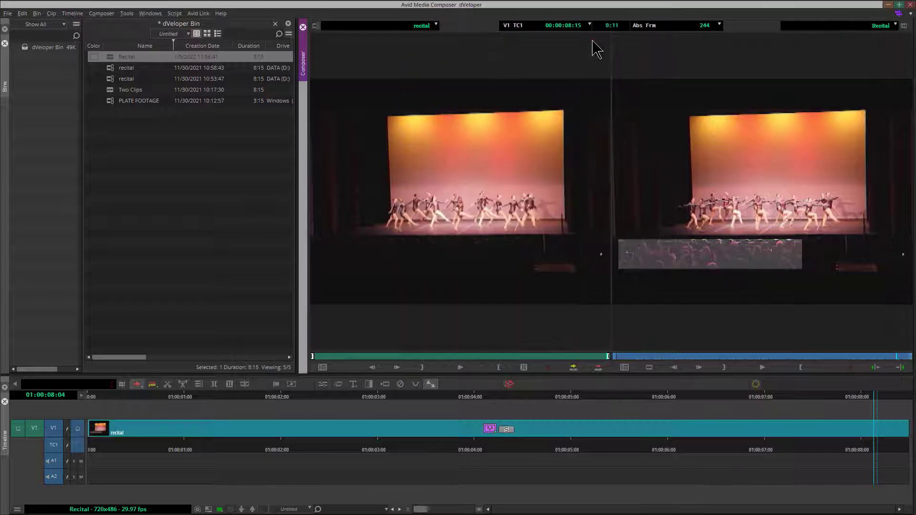
{"action": "double_click", "coordinate": [112, 102]}
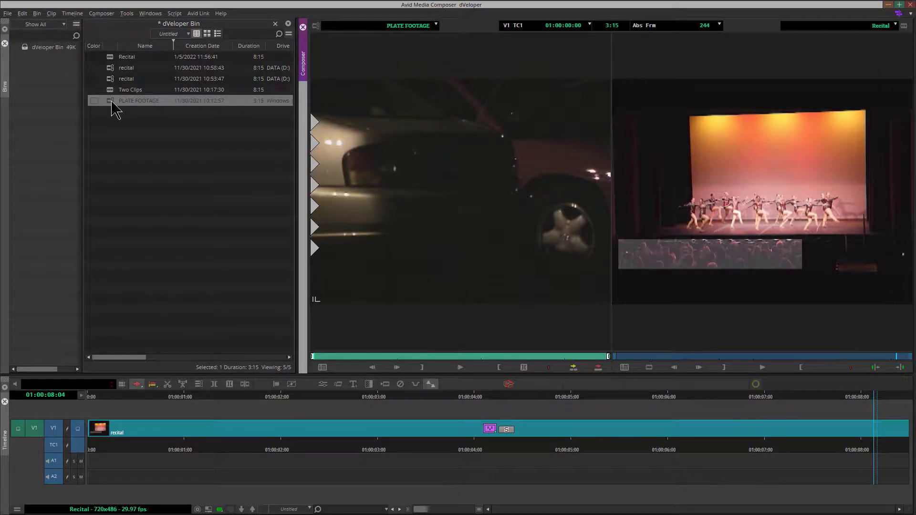
{"action": "left_click", "coordinate": [109, 102]}
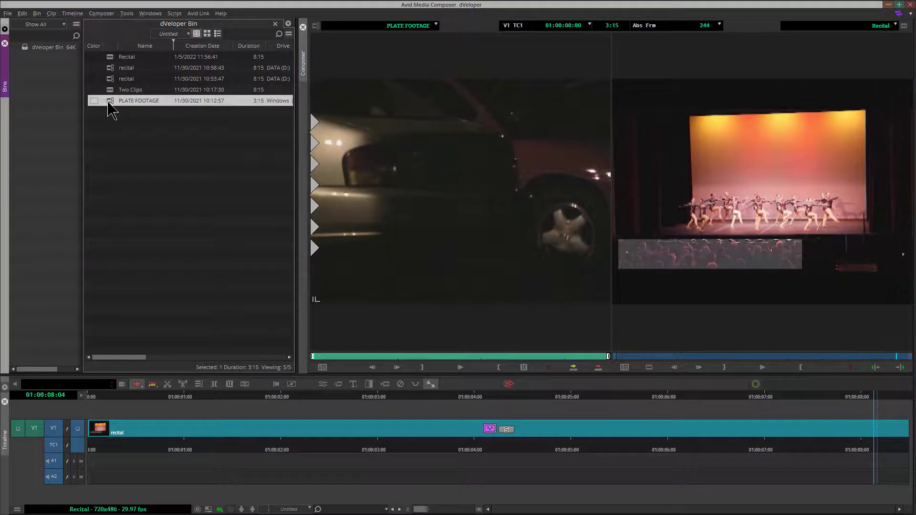
Create a new sequence named Plate and splice the PLATE FOOTAGE clip into it
{"action": "right_click", "coordinate": [164, 138]}
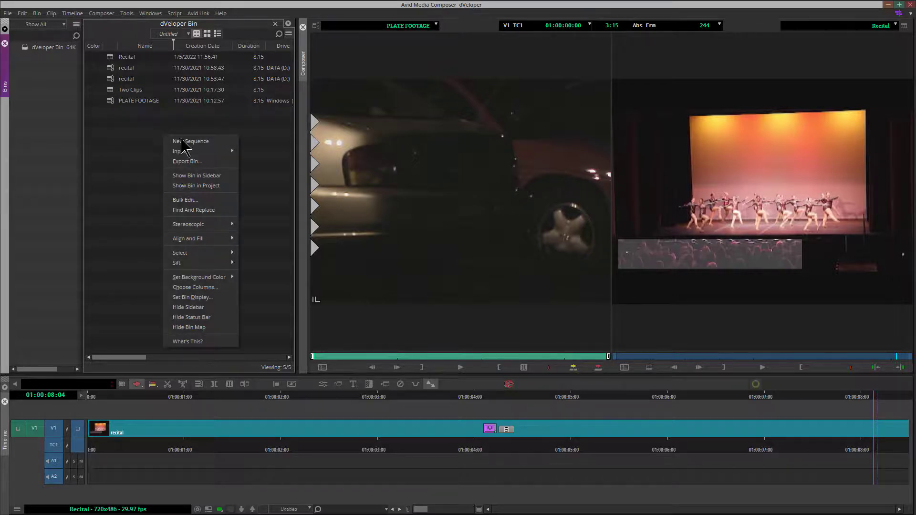
{"action": "left_click", "coordinate": [187, 142]}
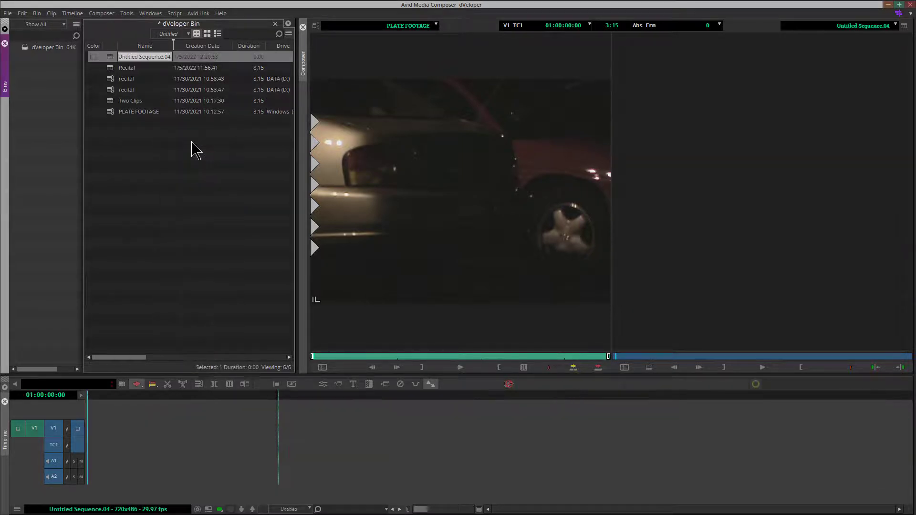
{"action": "type", "text": "Plate"}
{"action": "key", "text": "Return"}
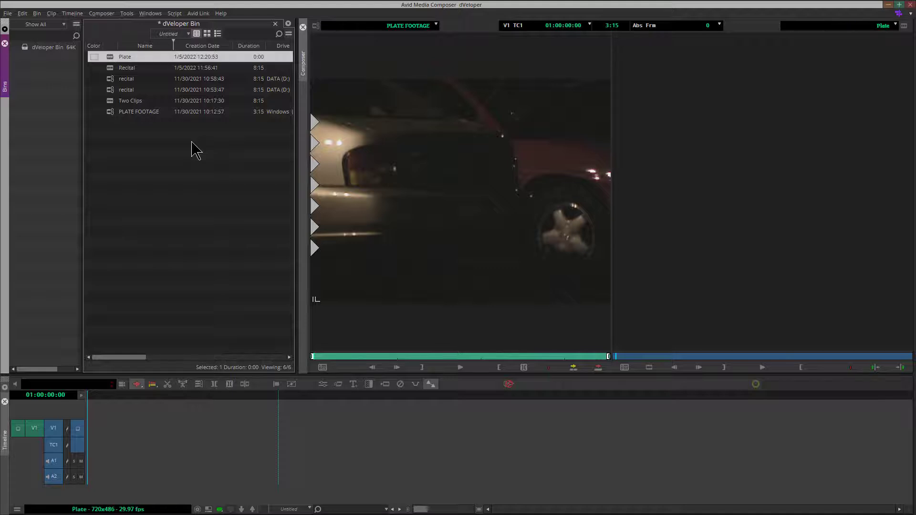
{"action": "left_click", "coordinate": [403, 172]}
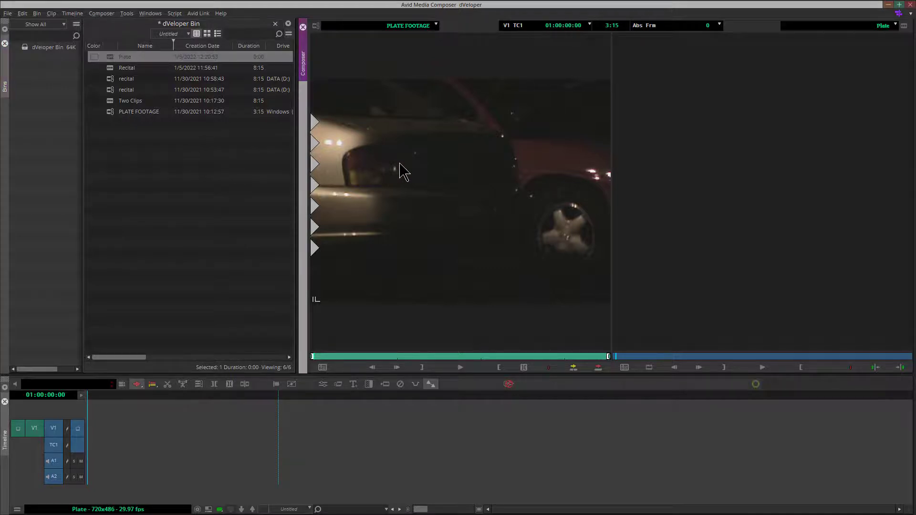
{"action": "left_click", "coordinate": [574, 368]}
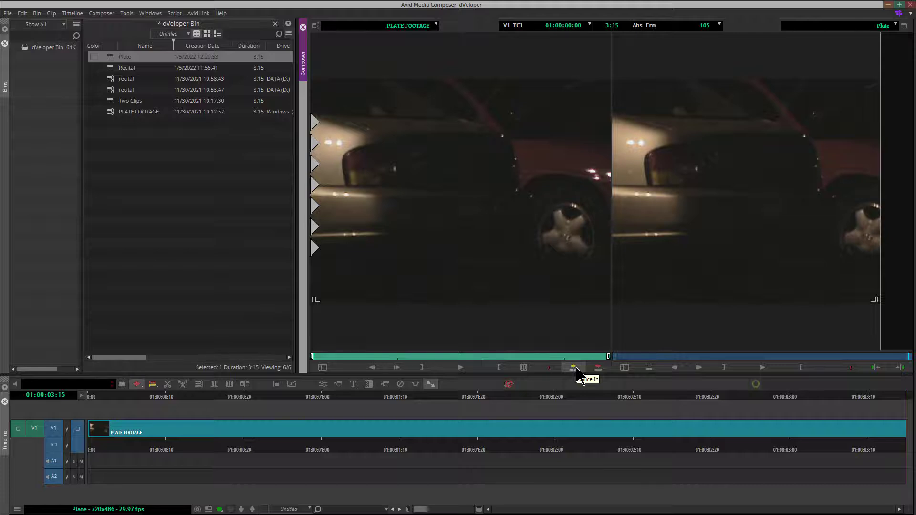
Apply the DTective dVeloper effect to the PLATE FOOTAGE clip with the default number of tracks, and close the Effect Palette
{"action": "left_click", "coordinate": [127, 13]}
{"action": "left_click", "coordinate": [160, 174]}
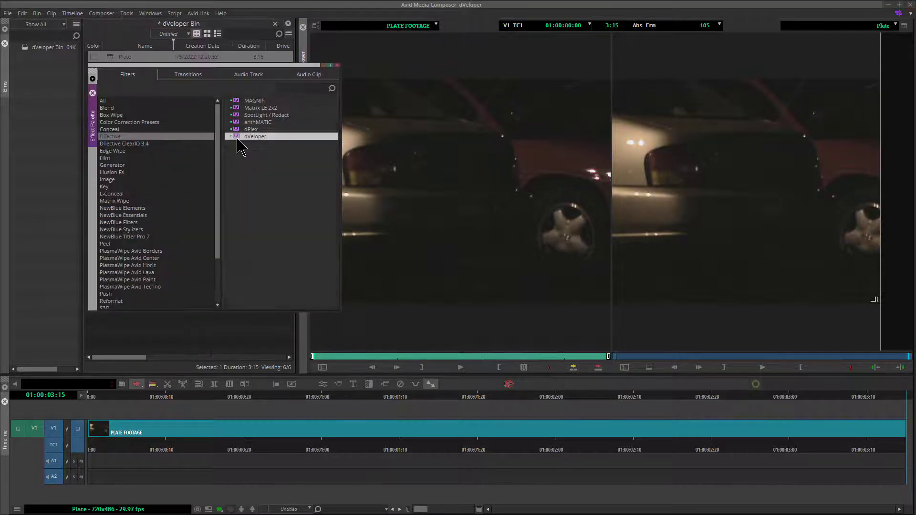
{"action": "left_click_drag", "start_coordinate": [236, 138], "coordinate": [247, 142]}
{"action": "left_click_drag", "start_coordinate": [323, 304], "coordinate": [304, 428]}
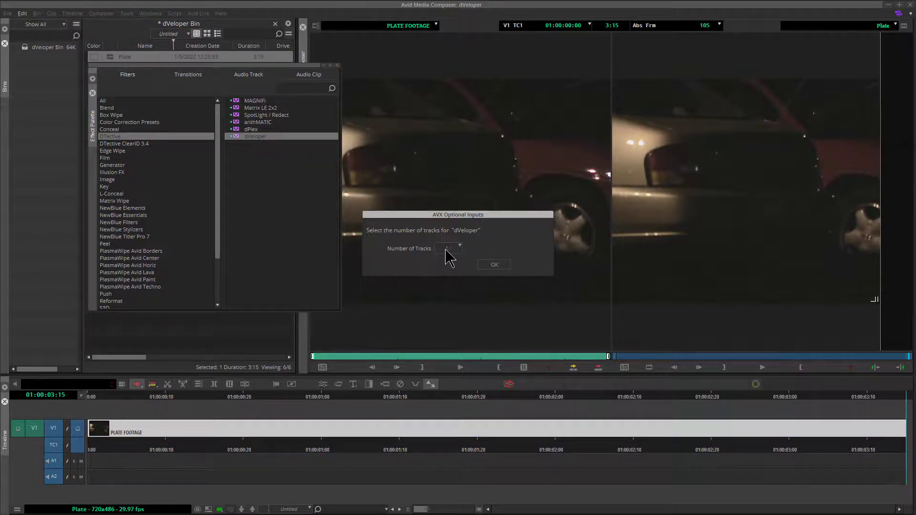
{"action": "left_click", "coordinate": [492, 265]}
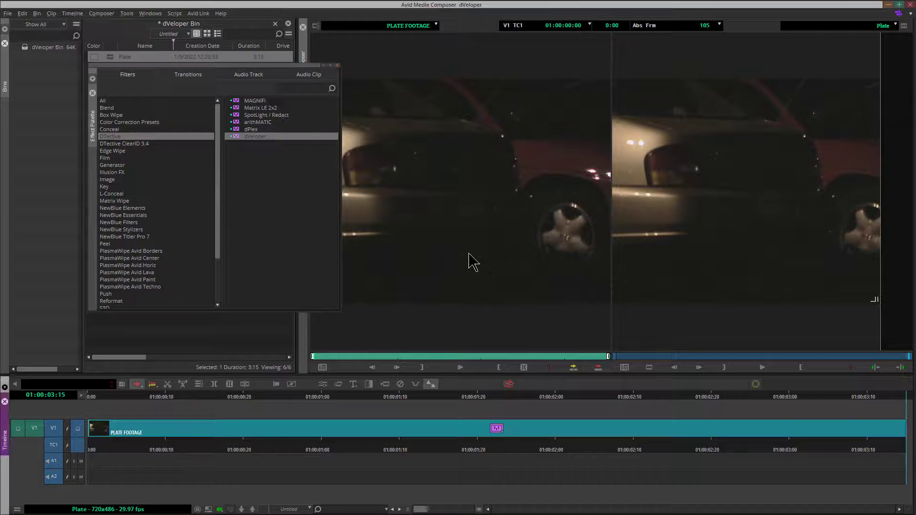
{"action": "left_click", "coordinate": [338, 66]}
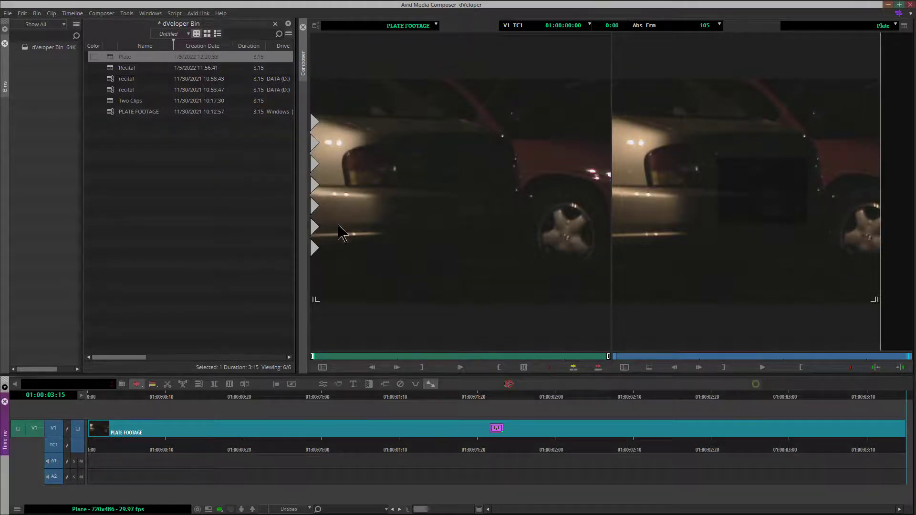
Show the effect's settings and shrink the region of interest around the license plate, to about T -17, L -50, B 120 and R 104
{"action": "left_click", "coordinate": [323, 385]}
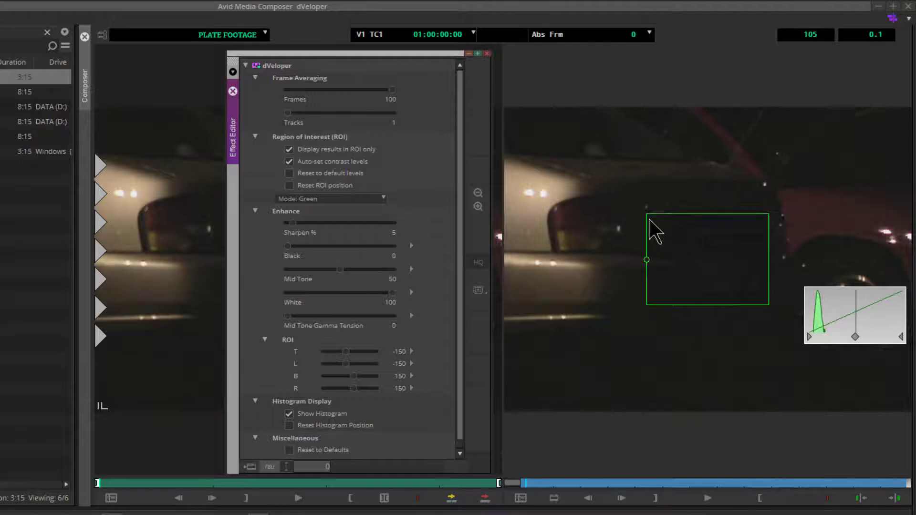
{"action": "left_click_drag", "start_coordinate": [648, 214], "coordinate": [688, 254]}
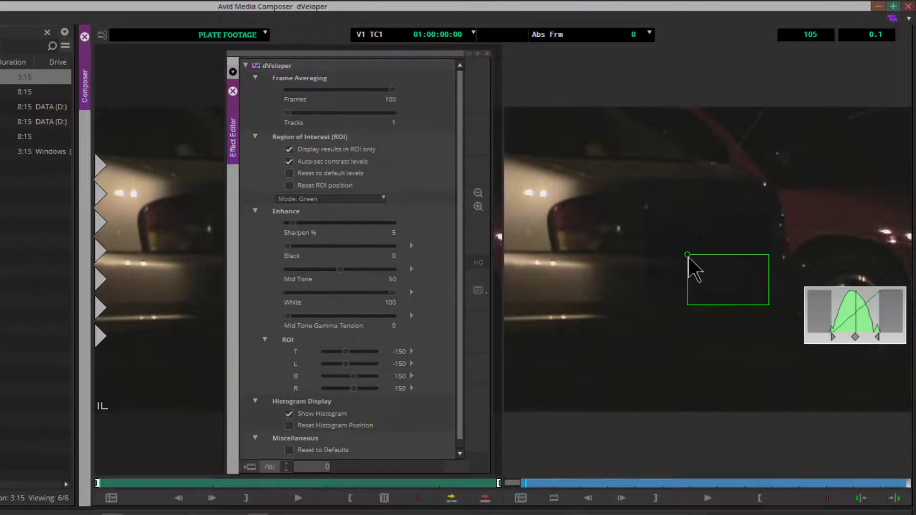
{"action": "left_click_drag", "start_coordinate": [768, 304], "coordinate": [752, 296]}
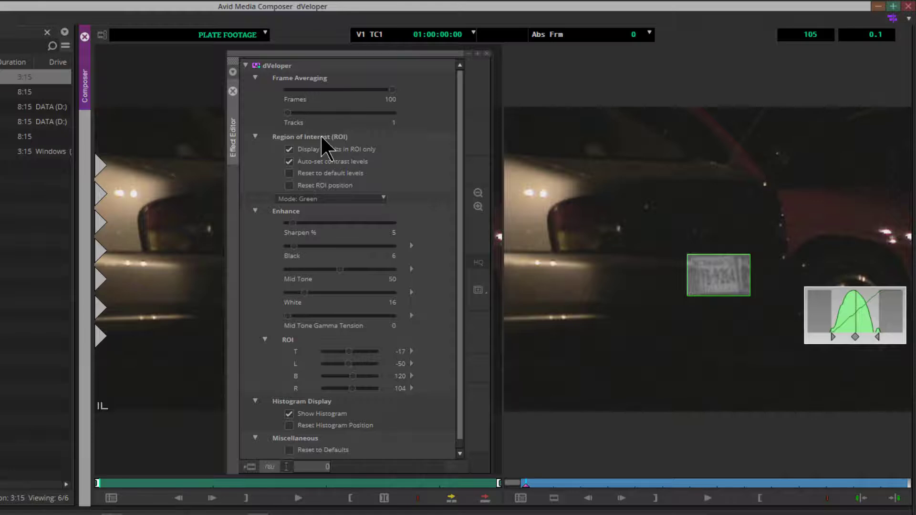
Try a lower frame-averaging value, including 50, and return Frames to 100
{"action": "left_click", "coordinate": [392, 91]}
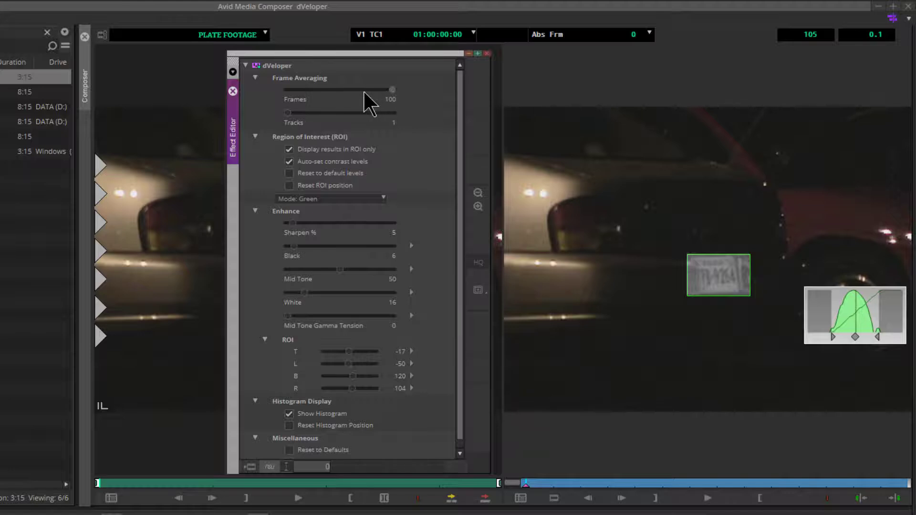
{"action": "left_click", "coordinate": [336, 89]}
{"action": "left_click_drag", "start_coordinate": [347, 90], "coordinate": [399, 92]}
{"action": "type", "text": "50"}
{"action": "left_click", "coordinate": [393, 89]}
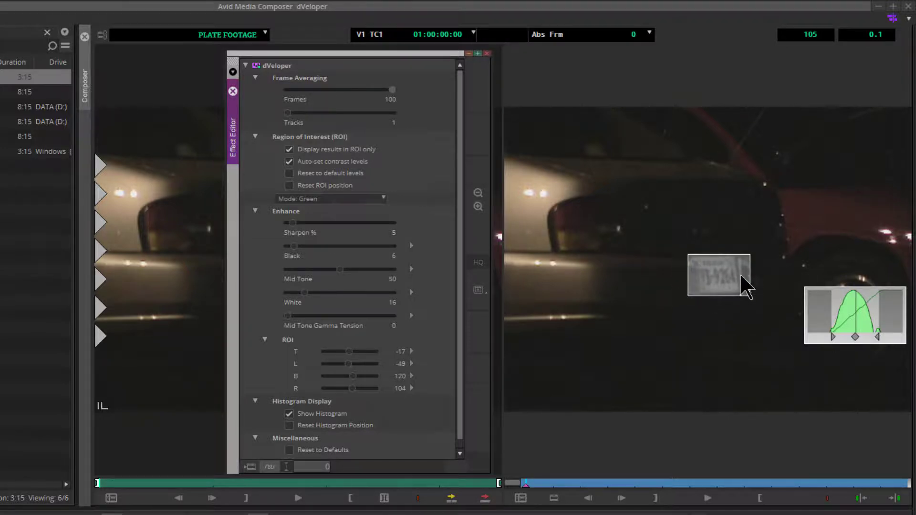
Preview the enhancement across the full frame and limit the displayed results to the region of interest again
{"action": "left_click", "coordinate": [739, 257]}
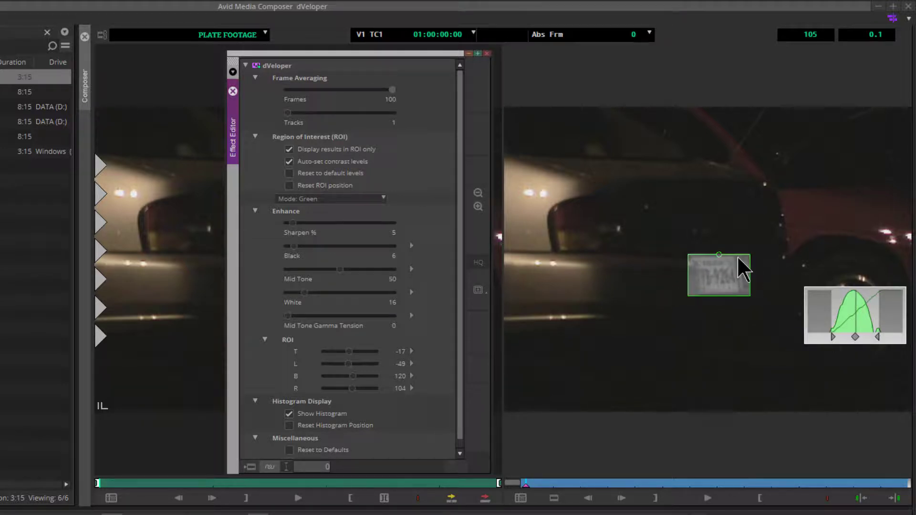
{"action": "left_click", "coordinate": [289, 150]}
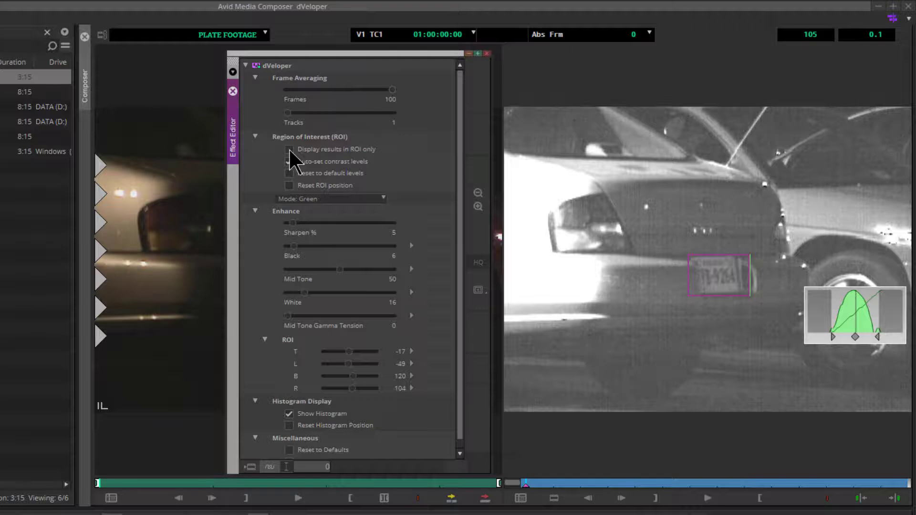
{"action": "left_click", "coordinate": [289, 149]}
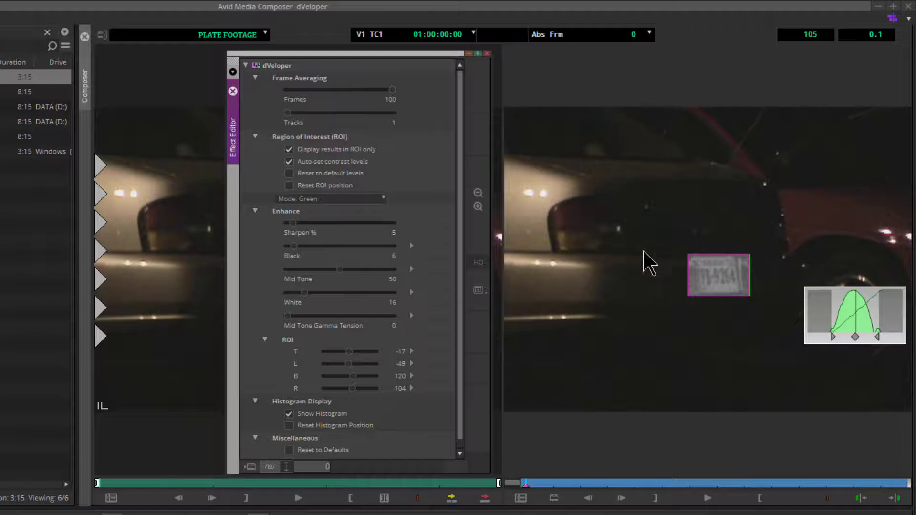
Tighten the region of interest around the license plate to about T -8, L -44, B 116 and R 85
{"action": "left_click_drag", "start_coordinate": [689, 254], "coordinate": [716, 276]}
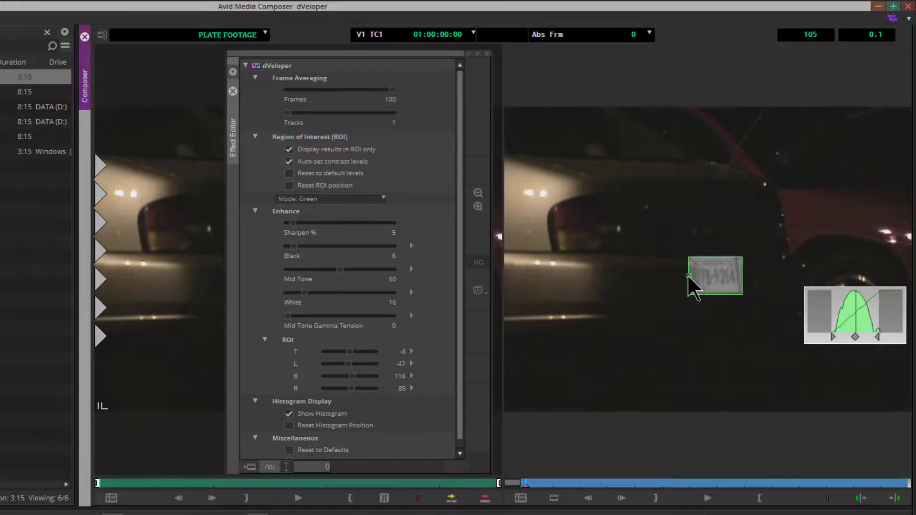
{"action": "left_click_drag", "start_coordinate": [689, 276], "coordinate": [690, 275]}
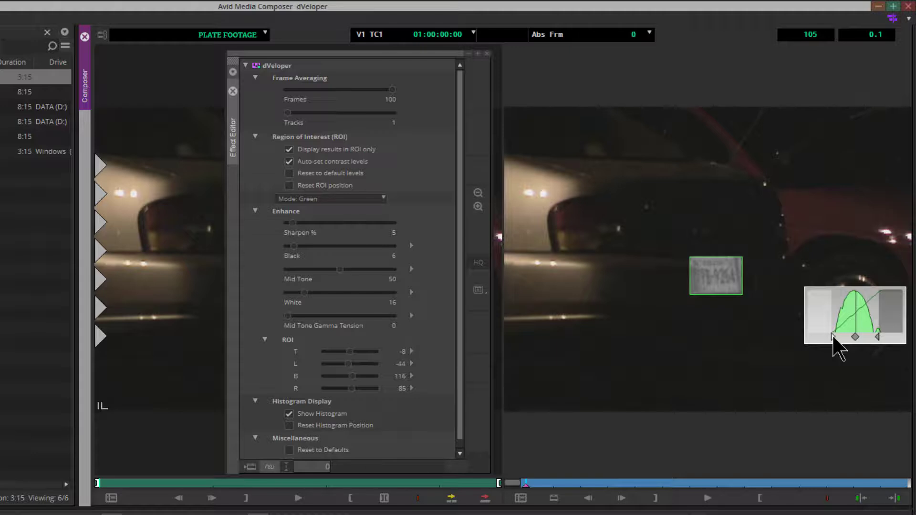
Adjust the levels in the histogram to Black 7 and Mid Tone 57
{"action": "mouse_move", "coordinate": [834, 337]}
{"action": "left_mouse_down"}
{"action": "mouse_move", "coordinate": [874, 337]}
{"action": "mouse_move", "coordinate": [862, 338]}
{"action": "left_mouse_up"}
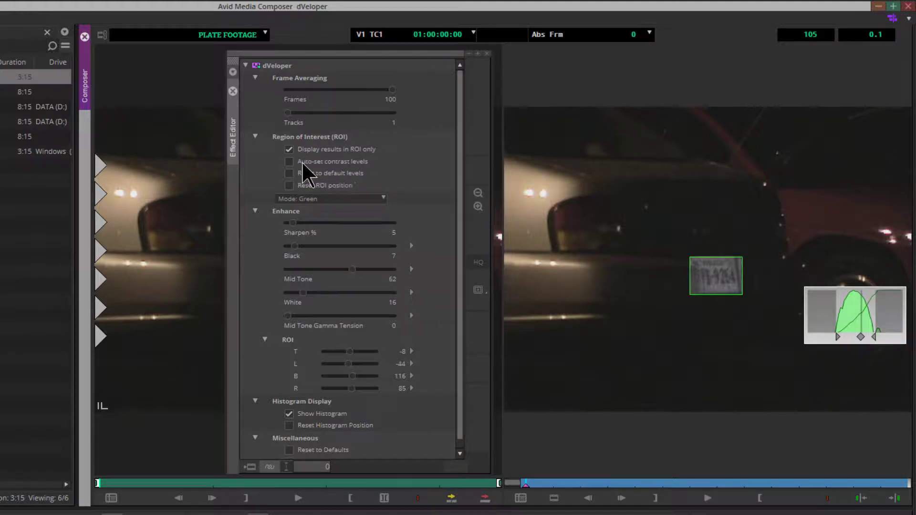
{"action": "left_click_drag", "start_coordinate": [854, 334], "coordinate": [859, 337]}
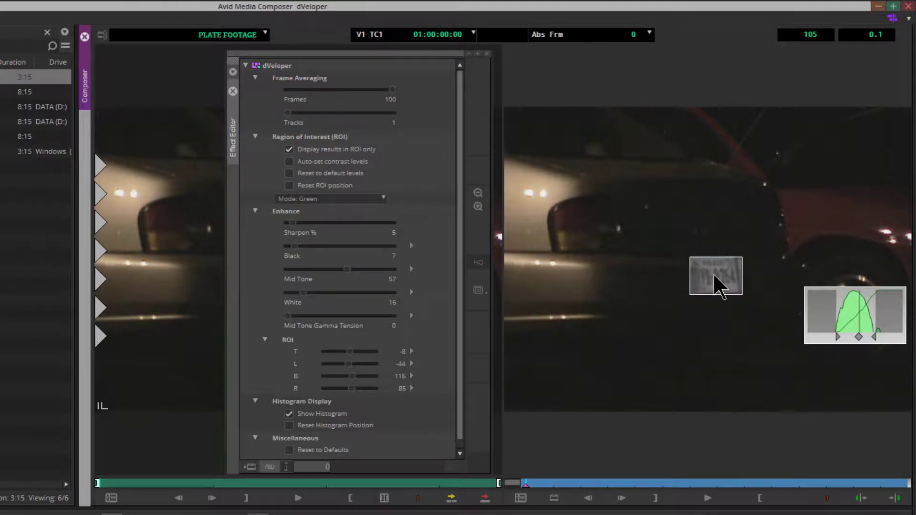
Test automatic contrast levels with the region over the car's bright highlights, and move it back over the plate at about T -12, L -39
{"action": "left_click_drag", "start_coordinate": [715, 274], "coordinate": [552, 188]}
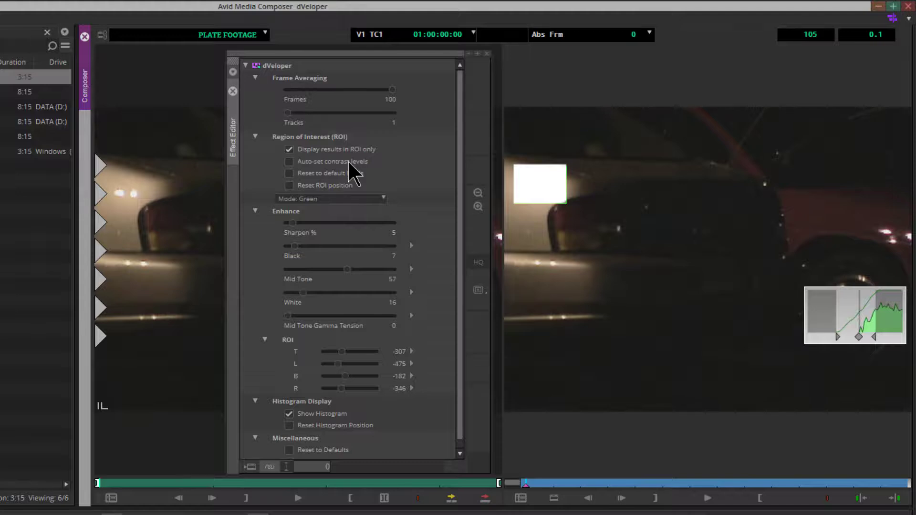
{"action": "left_click", "coordinate": [291, 161]}
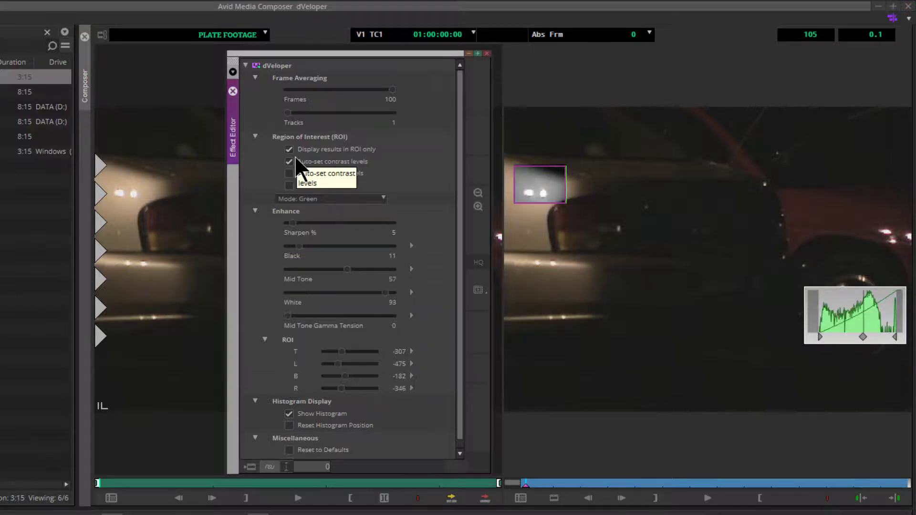
{"action": "left_click", "coordinate": [545, 179]}
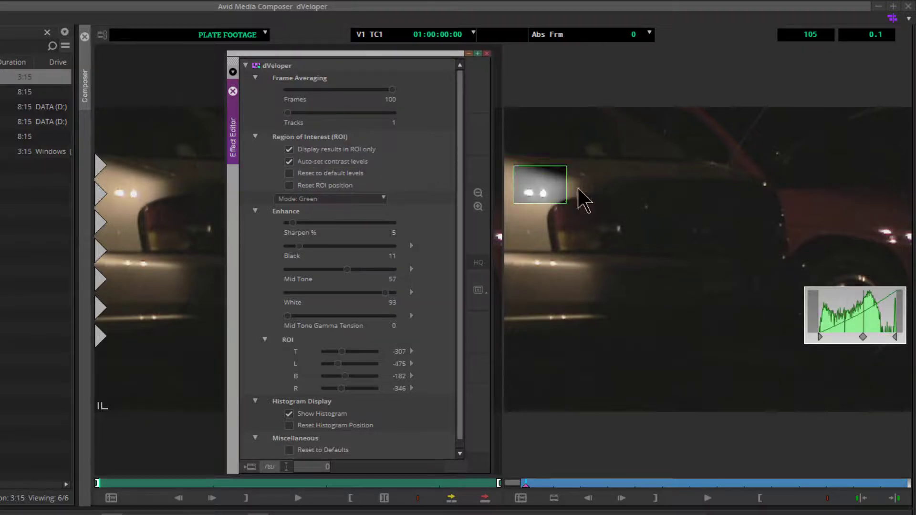
{"action": "left_click_drag", "start_coordinate": [572, 196], "coordinate": [719, 276]}
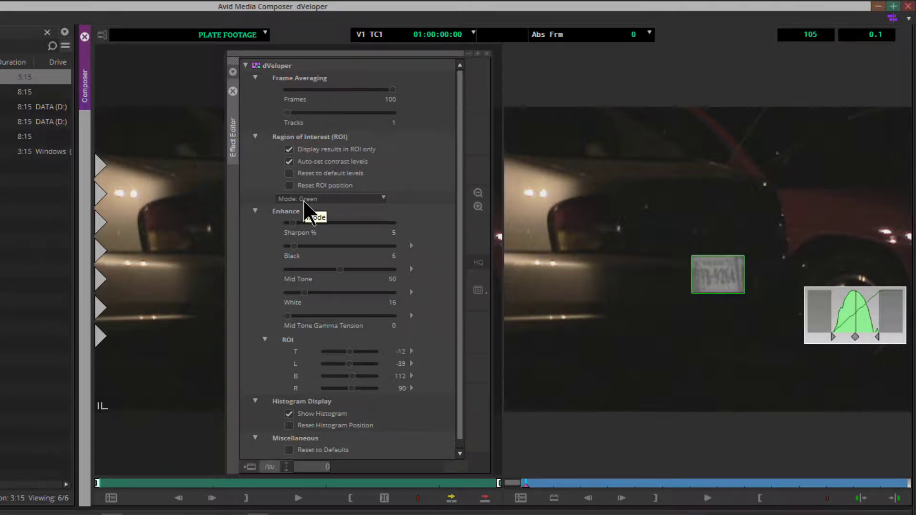
Switch the mode to RGB and preview it across the full frame before limiting the results to the region of interest
{"action": "left_click", "coordinate": [381, 198]}
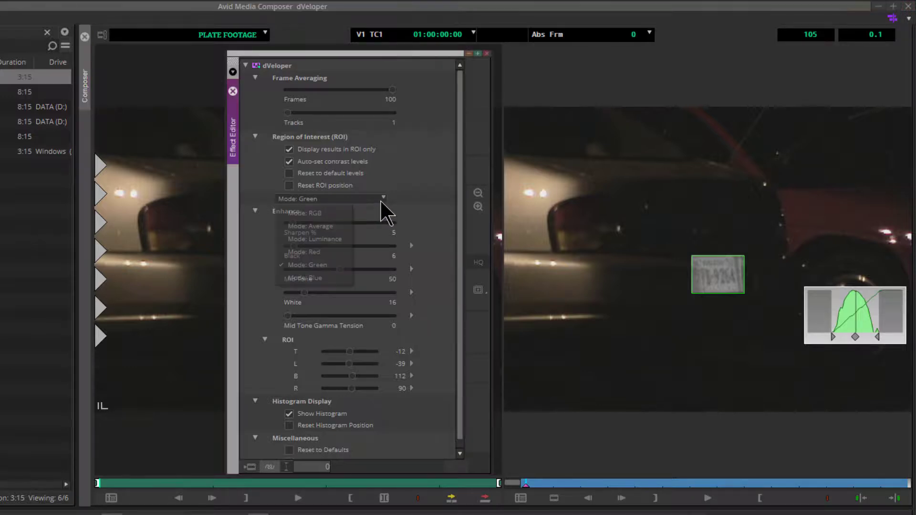
{"action": "left_click", "coordinate": [338, 213]}
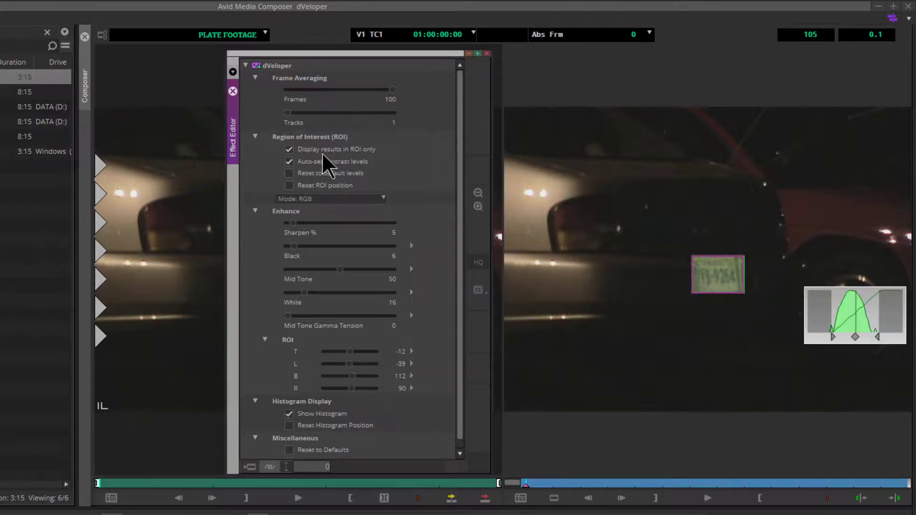
{"action": "left_click", "coordinate": [289, 150]}
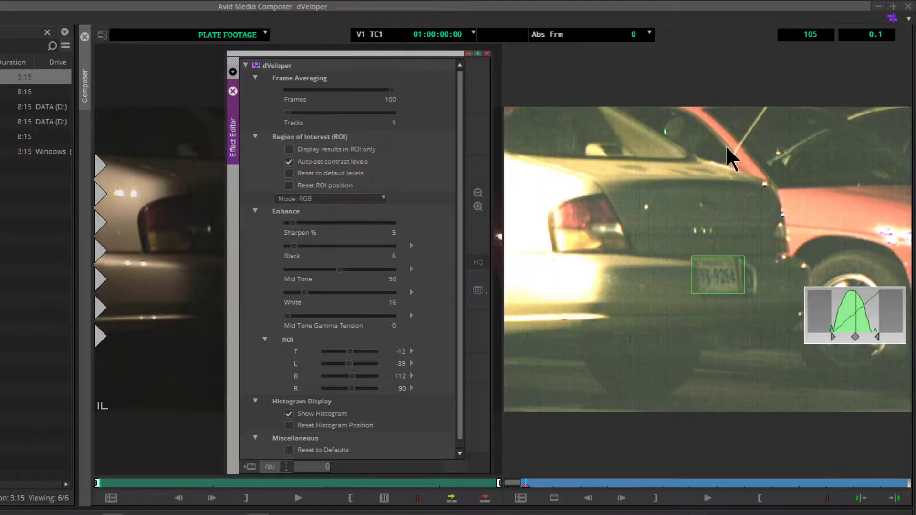
{"action": "left_click", "coordinate": [290, 149]}
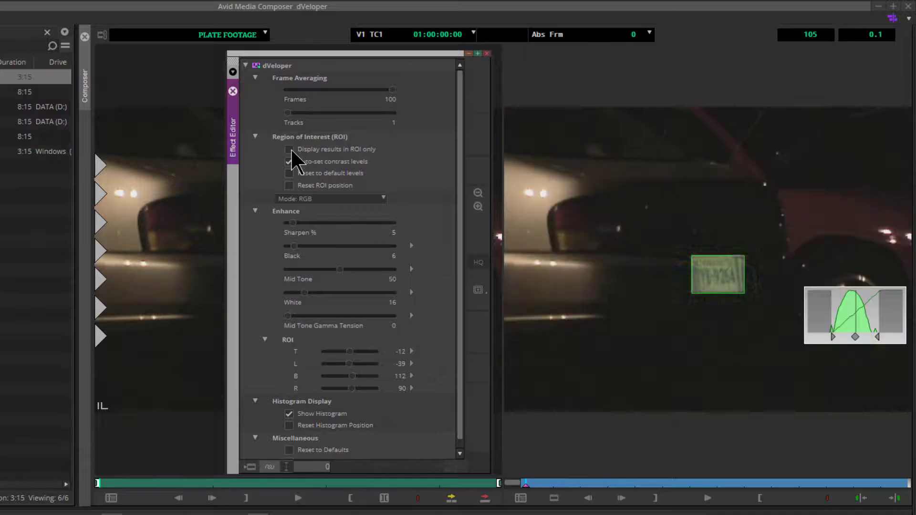
Compare the plate in the Average, Luminance and Red modes and switch to Green
{"action": "left_click", "coordinate": [386, 199]}
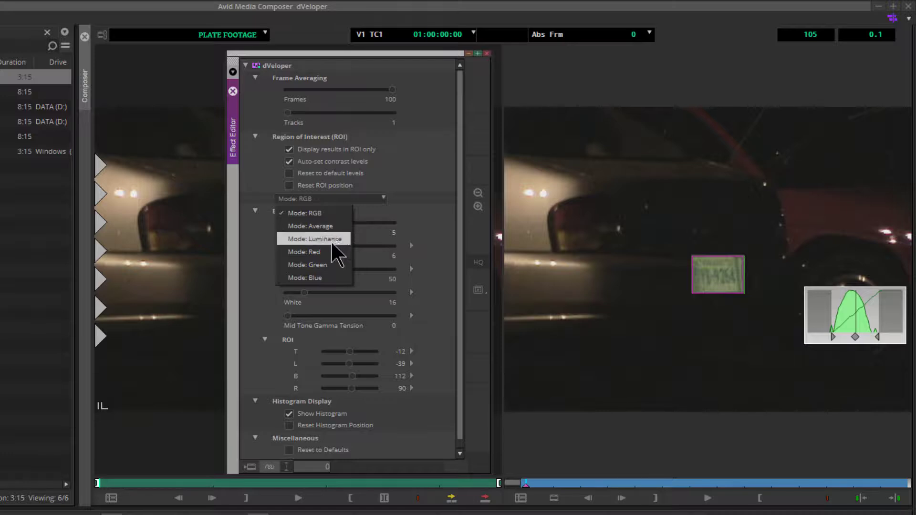
{"action": "left_click", "coordinate": [333, 225]}
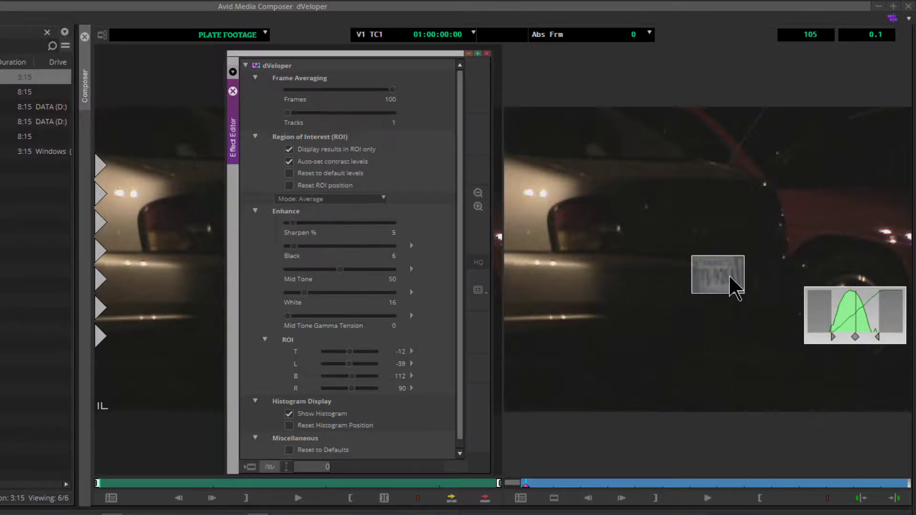
{"action": "left_click", "coordinate": [371, 200]}
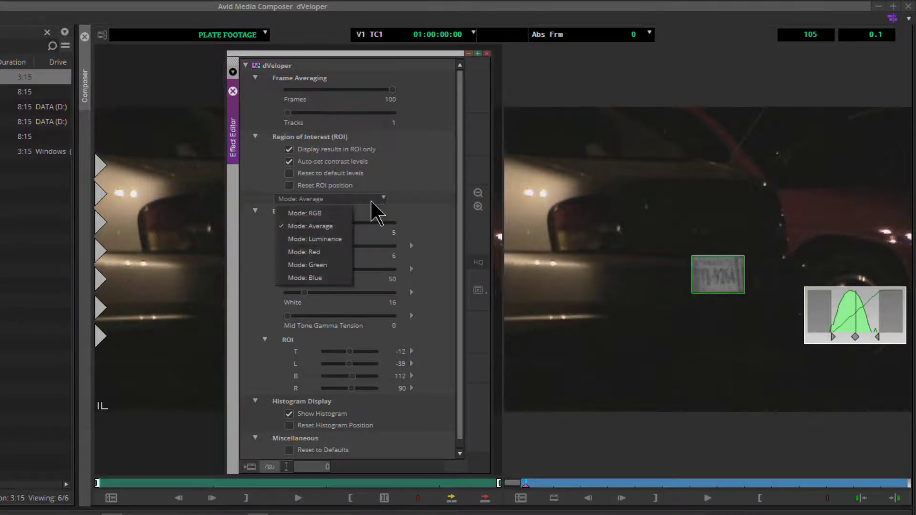
{"action": "left_click", "coordinate": [342, 240]}
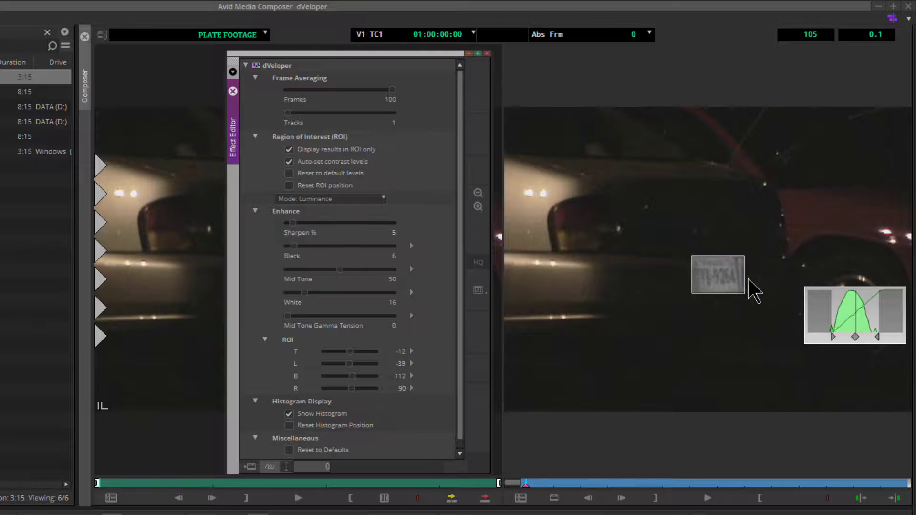
{"action": "left_click", "coordinate": [382, 196]}
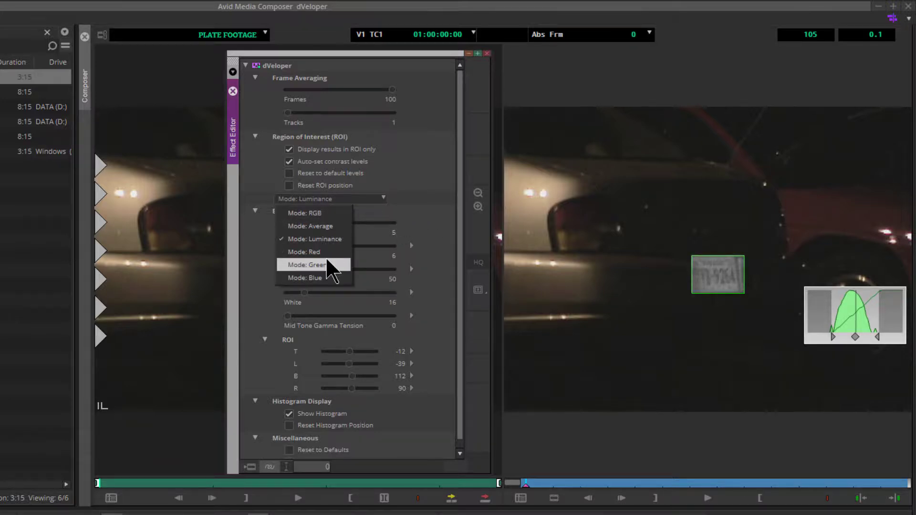
{"action": "left_click", "coordinate": [326, 253]}
{"action": "left_click", "coordinate": [371, 200]}
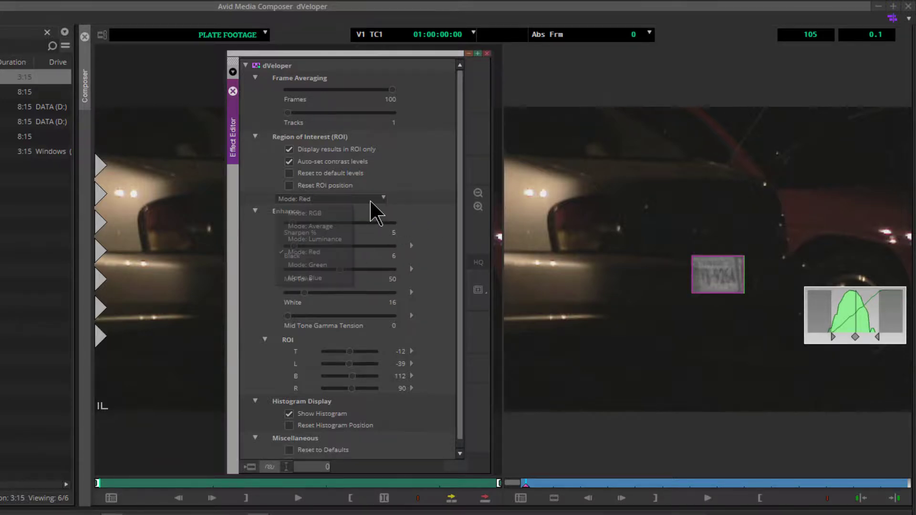
{"action": "left_click", "coordinate": [320, 263]}
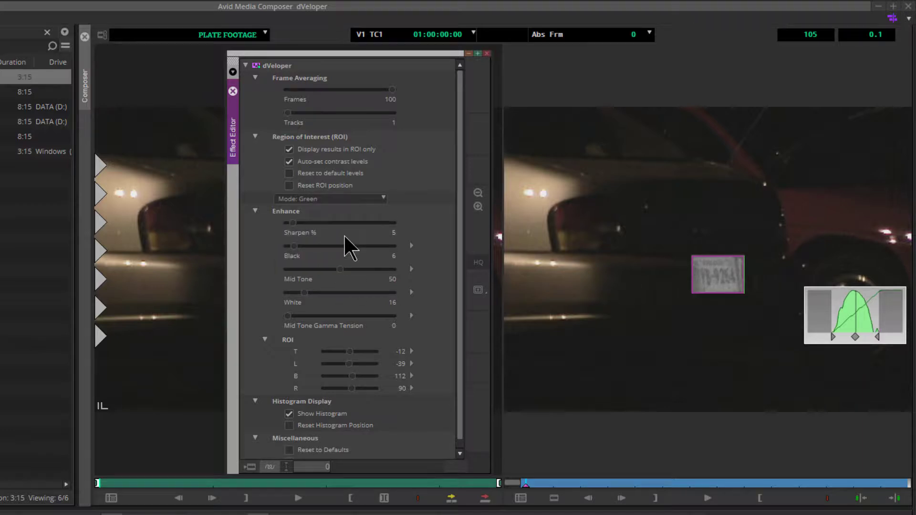
Check the plate in Blue mode and set the mode back to Green
{"action": "left_click", "coordinate": [351, 199]}
{"action": "left_click", "coordinate": [312, 265]}
{"action": "key", "text": "Down"}
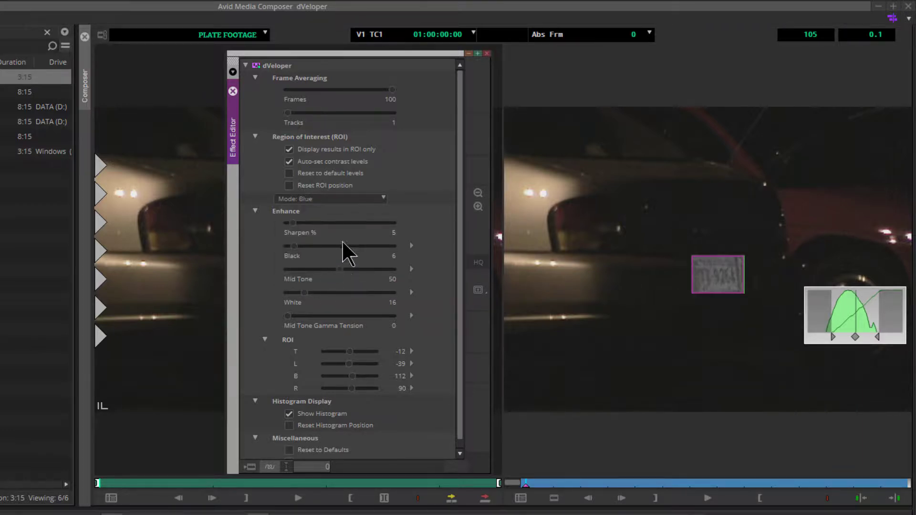
{"action": "left_click", "coordinate": [380, 198]}
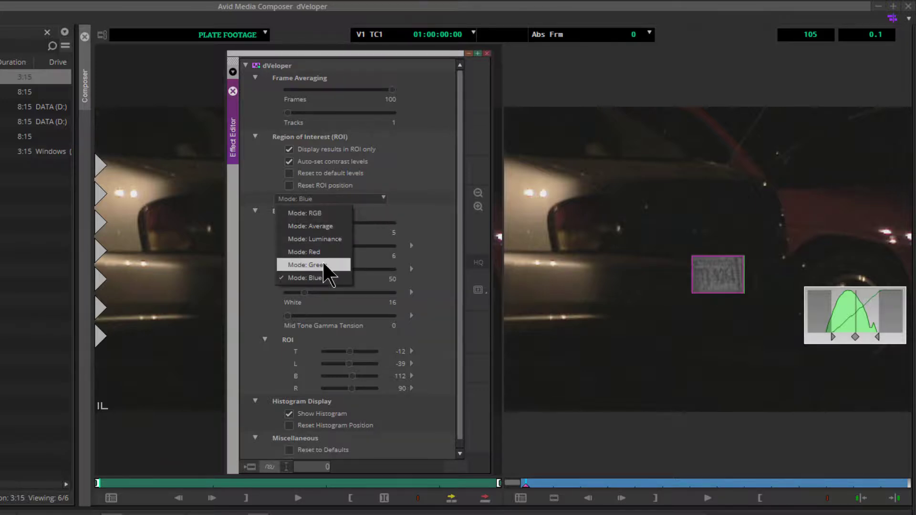
{"action": "left_click", "coordinate": [328, 274]}
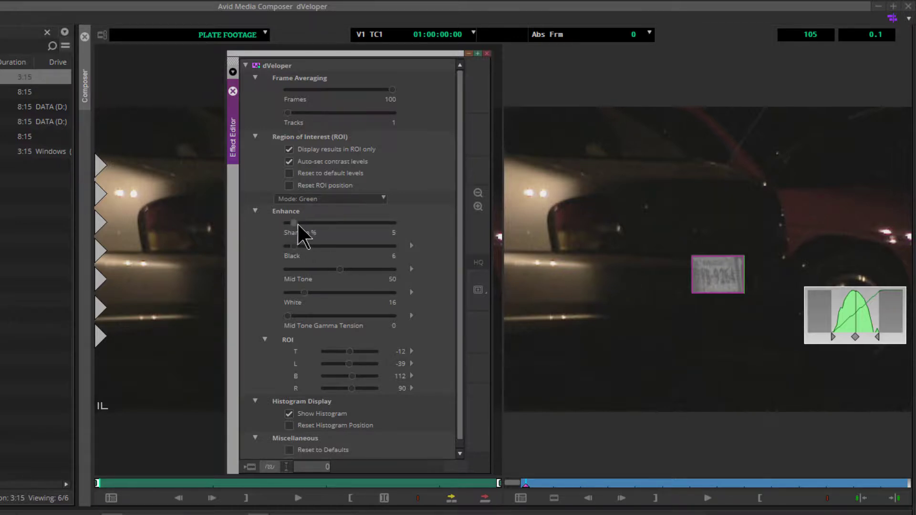
Set Sharpen to 36% and adjust the Black level to 7 for the plate region
{"action": "left_click_drag", "start_coordinate": [308, 223], "coordinate": [348, 224]}
{"action": "left_click_drag", "start_coordinate": [391, 222], "coordinate": [321, 222]}
{"action": "left_click", "coordinate": [692, 300]}
{"action": "left_click_drag", "start_coordinate": [298, 249], "coordinate": [299, 246]}
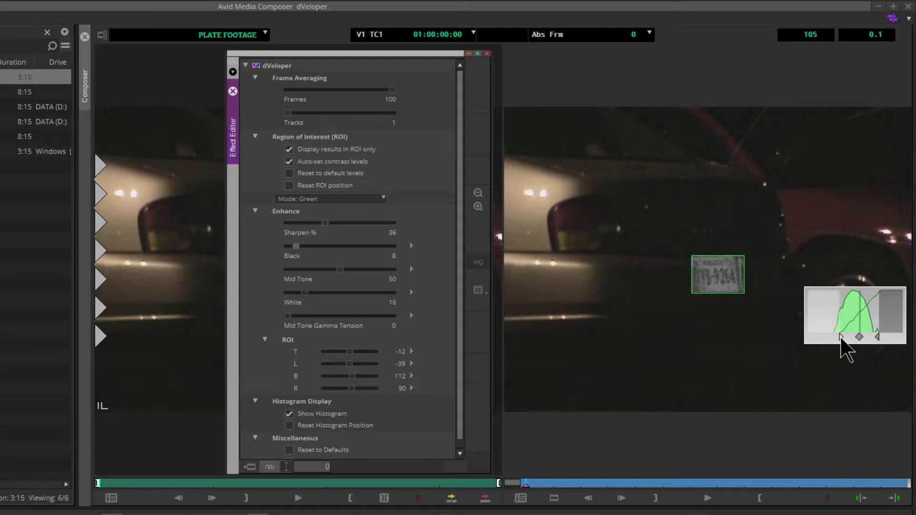
{"action": "left_click_drag", "start_coordinate": [841, 338], "coordinate": [834, 337]}
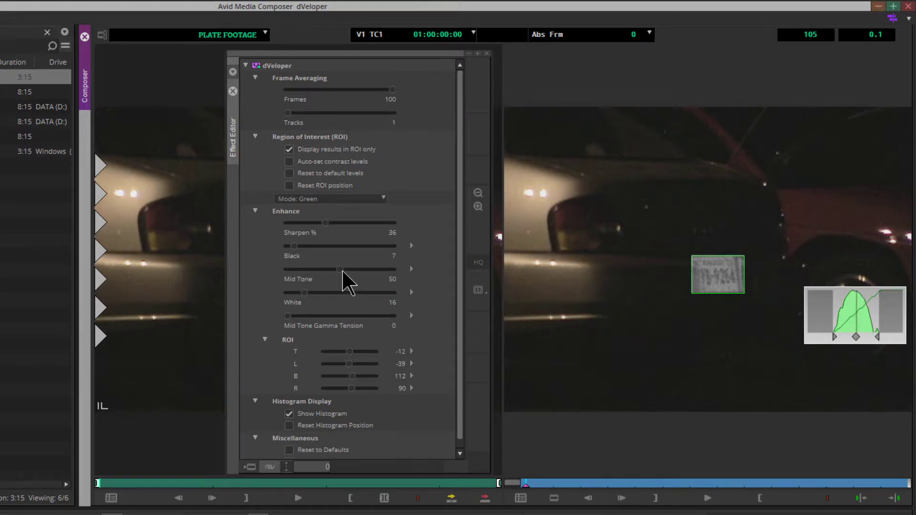
Raise Mid Tone to 58 and set the White level to 15
{"action": "mouse_move", "coordinate": [342, 269]}
{"action": "left_mouse_down"}
{"action": "mouse_move", "coordinate": [358, 268]}
{"action": "mouse_move", "coordinate": [329, 266]}
{"action": "mouse_move", "coordinate": [348, 266]}
{"action": "left_mouse_up"}
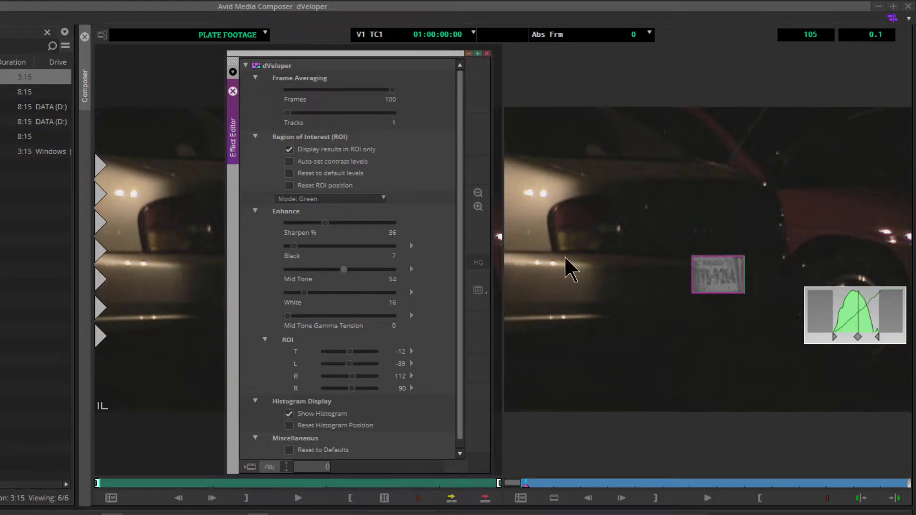
{"action": "mouse_move", "coordinate": [858, 337]}
{"action": "left_mouse_down"}
{"action": "mouse_move", "coordinate": [850, 337]}
{"action": "mouse_move", "coordinate": [859, 337]}
{"action": "left_mouse_up"}
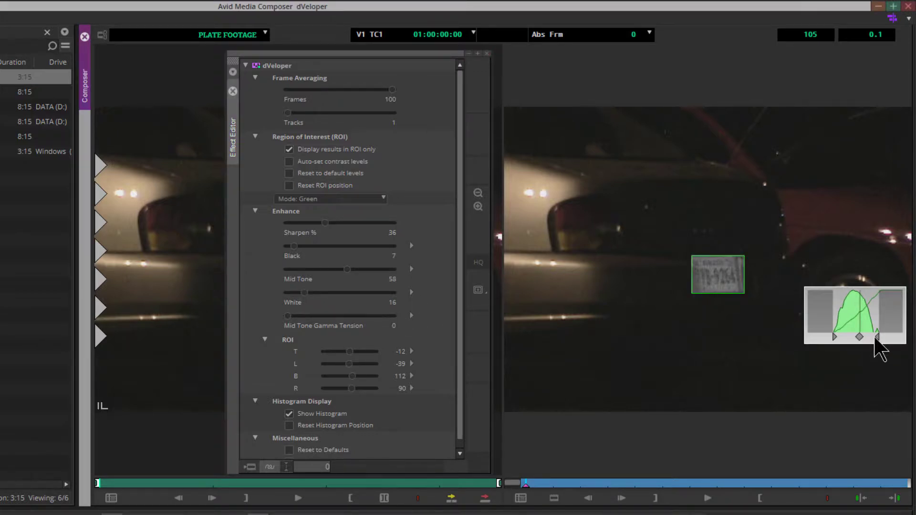
{"action": "mouse_move", "coordinate": [301, 294]}
{"action": "left_mouse_down"}
{"action": "mouse_move", "coordinate": [309, 291]}
{"action": "mouse_move", "coordinate": [299, 292]}
{"action": "left_mouse_up"}
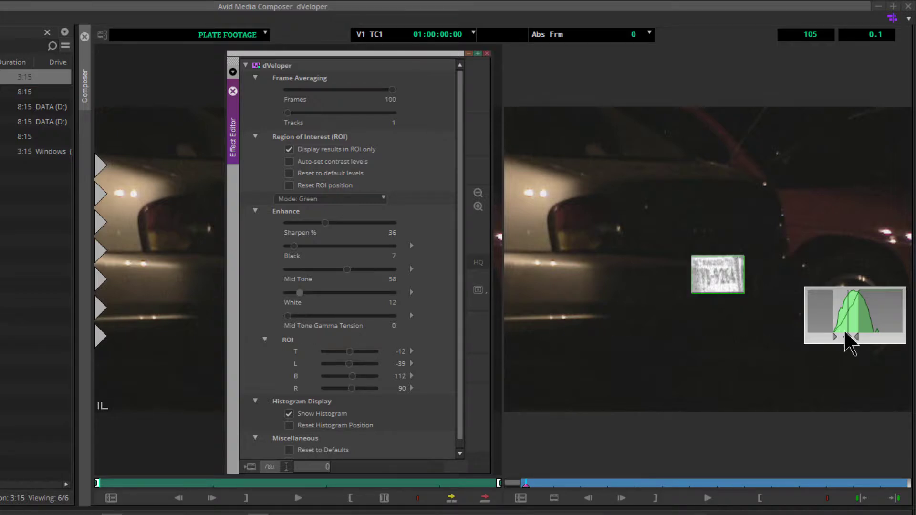
{"action": "left_click_drag", "start_coordinate": [857, 337], "coordinate": [872, 338]}
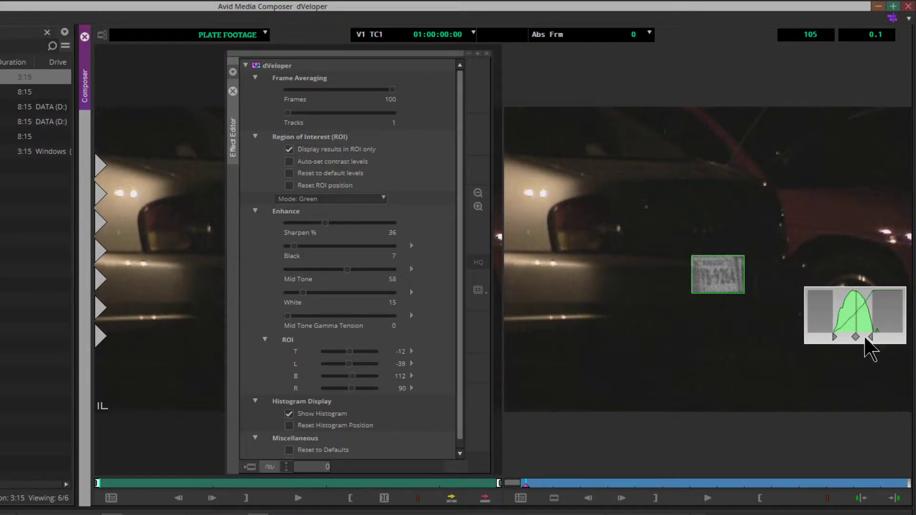
Lower Mid Tone to 38 and raise Mid Tone Gamma Tension to about 34
{"action": "left_click_drag", "start_coordinate": [855, 337], "coordinate": [848, 336]}
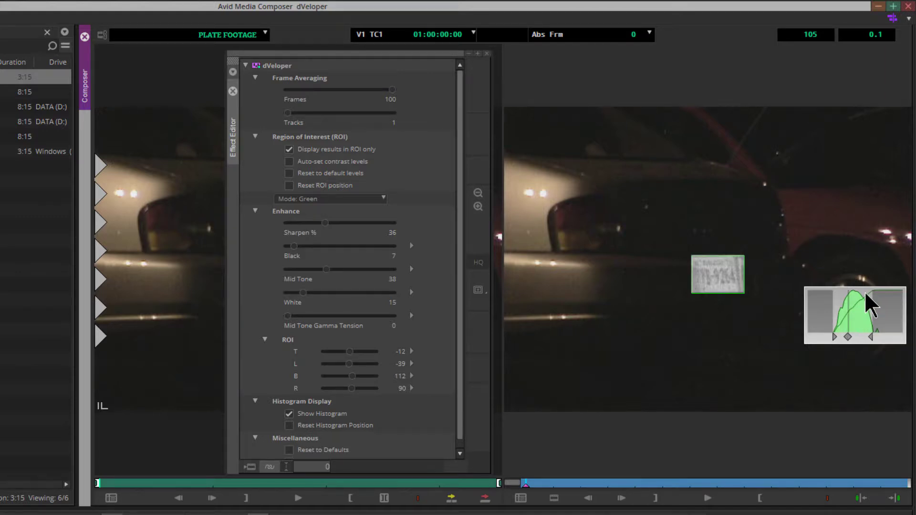
{"action": "left_click_drag", "start_coordinate": [288, 315], "coordinate": [380, 316]}
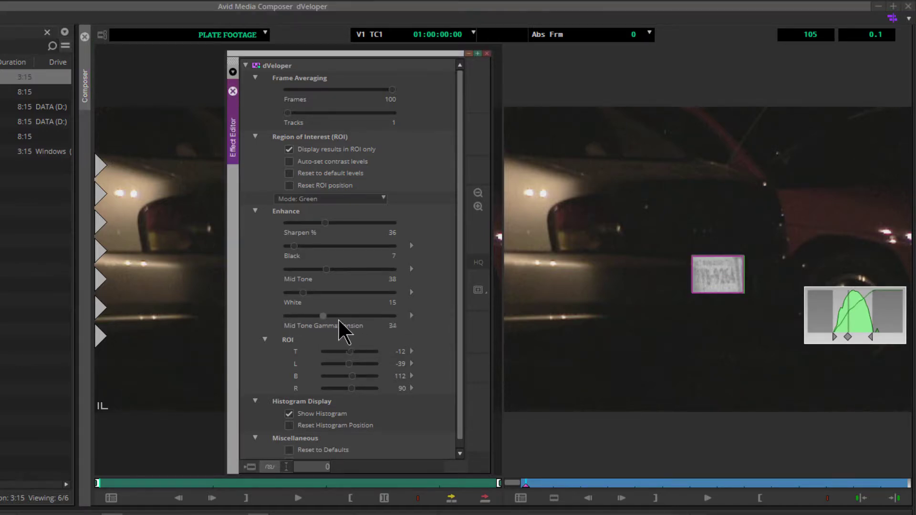
Raise Mid Tone to 72, try Mid Tone Gamma Tension at both extremes, and set it to 54
{"action": "left_click_drag", "start_coordinate": [848, 338], "coordinate": [862, 339]}
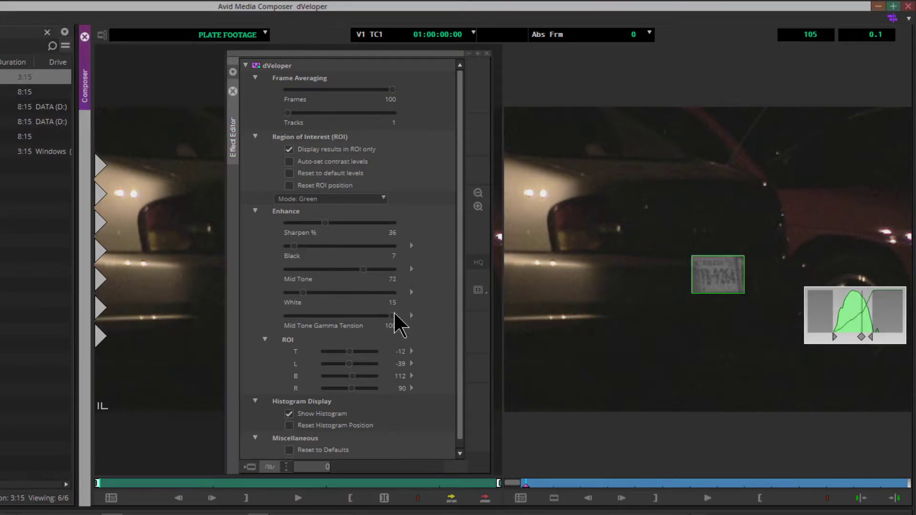
{"action": "left_click_drag", "start_coordinate": [393, 316], "coordinate": [274, 318]}
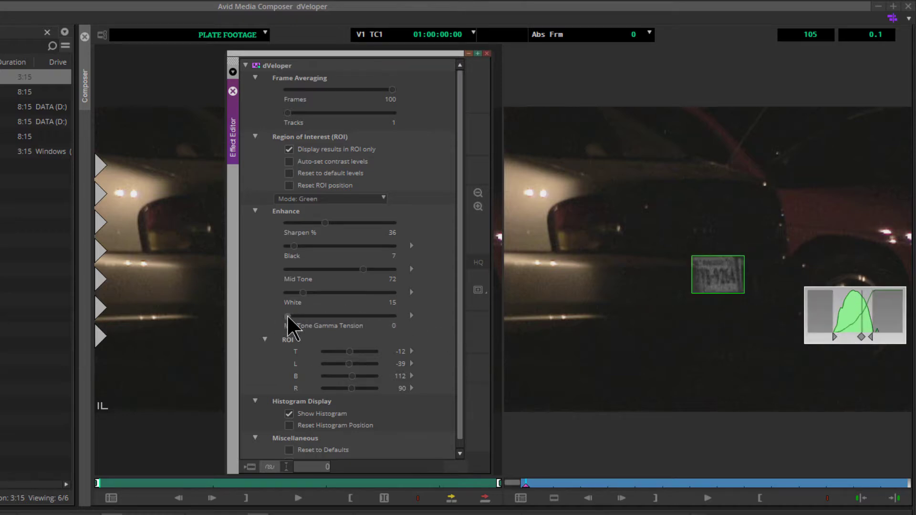
{"action": "left_click_drag", "start_coordinate": [288, 316], "coordinate": [388, 317]}
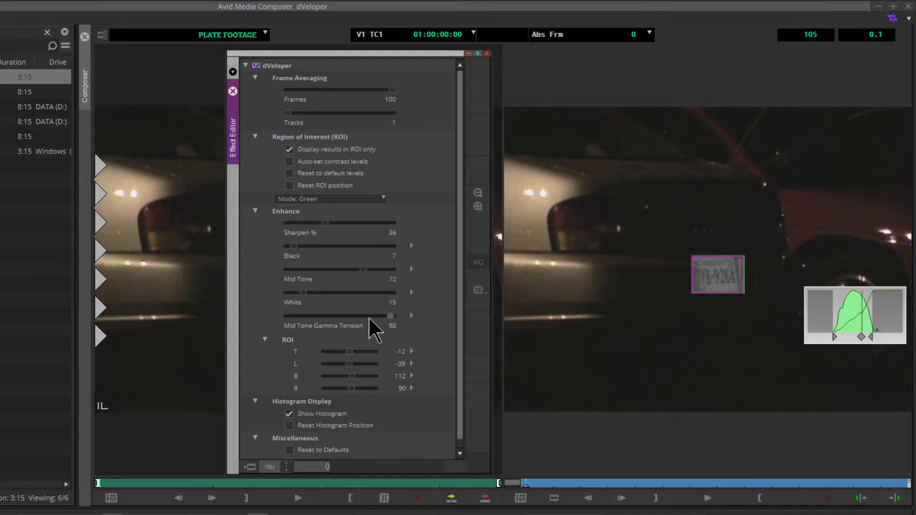
{"action": "left_click_drag", "start_coordinate": [317, 316], "coordinate": [344, 316]}
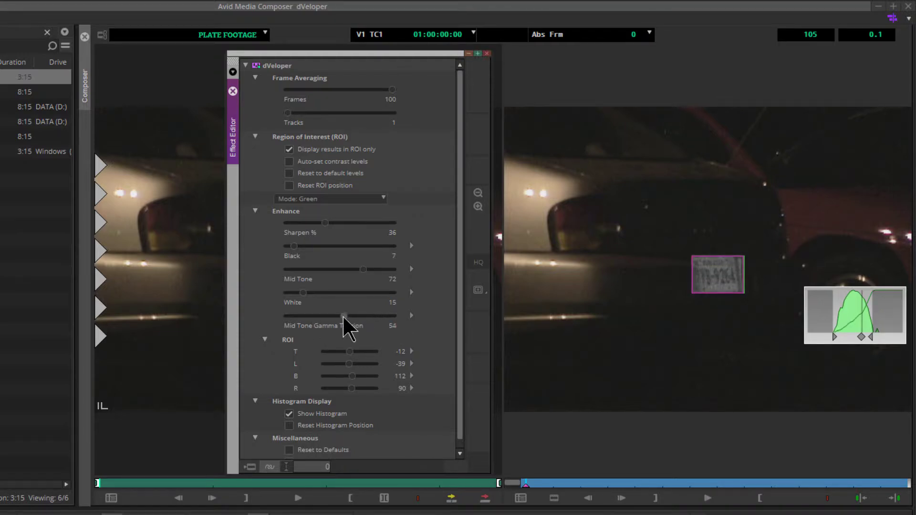
Enable Auto-set contrast levels and widen the region of interest around the plate to L -45 and R 111
{"action": "left_click", "coordinate": [289, 162]}
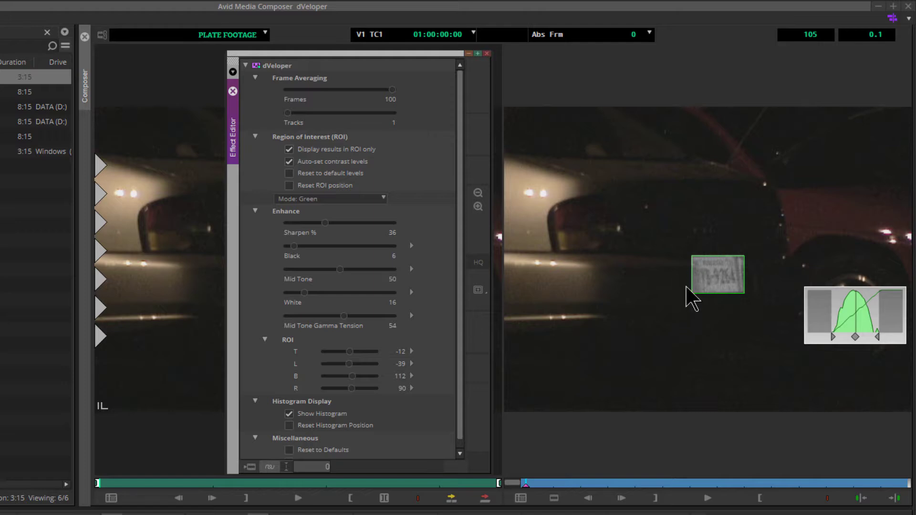
{"action": "left_click", "coordinate": [694, 275]}
{"action": "left_click_drag", "start_coordinate": [695, 275], "coordinate": [691, 276]}
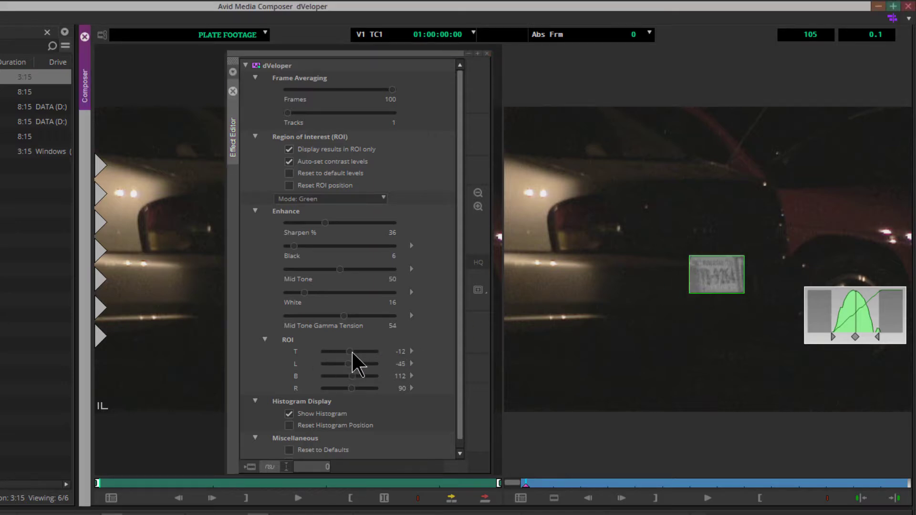
{"action": "left_click", "coordinate": [354, 391]}
{"action": "left_click_drag", "start_coordinate": [354, 390], "coordinate": [354, 389]}
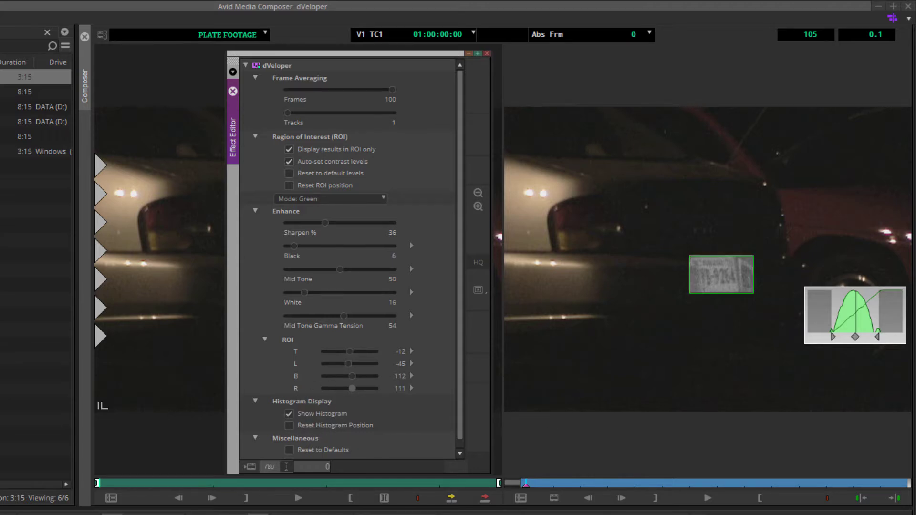
Toggle the histogram display off and on, and move the histogram above the car's taillight before resetting its position
{"action": "left_click", "coordinate": [289, 413]}
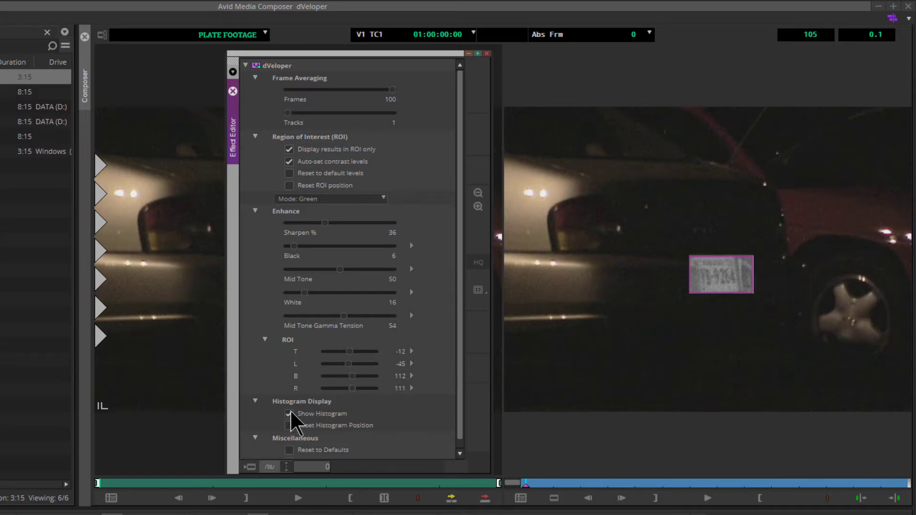
{"action": "left_click", "coordinate": [289, 415]}
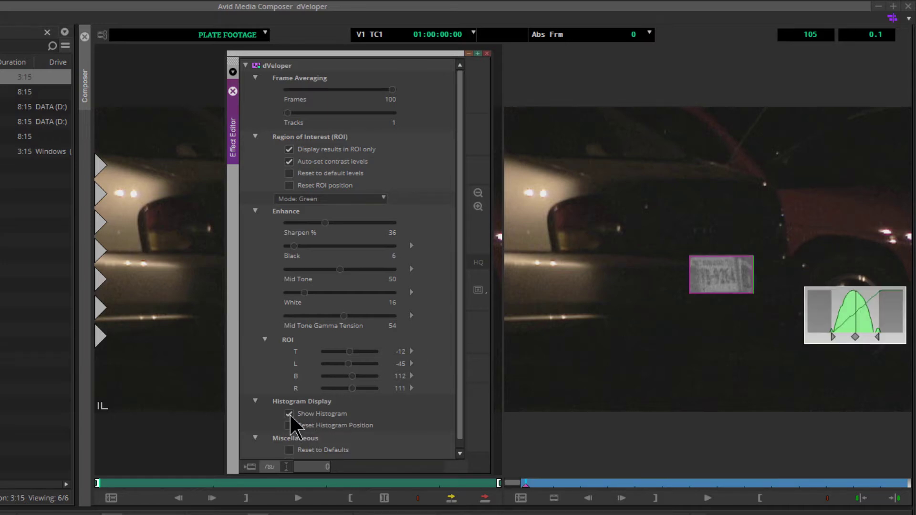
{"action": "left_click_drag", "start_coordinate": [816, 311], "coordinate": [568, 153]}
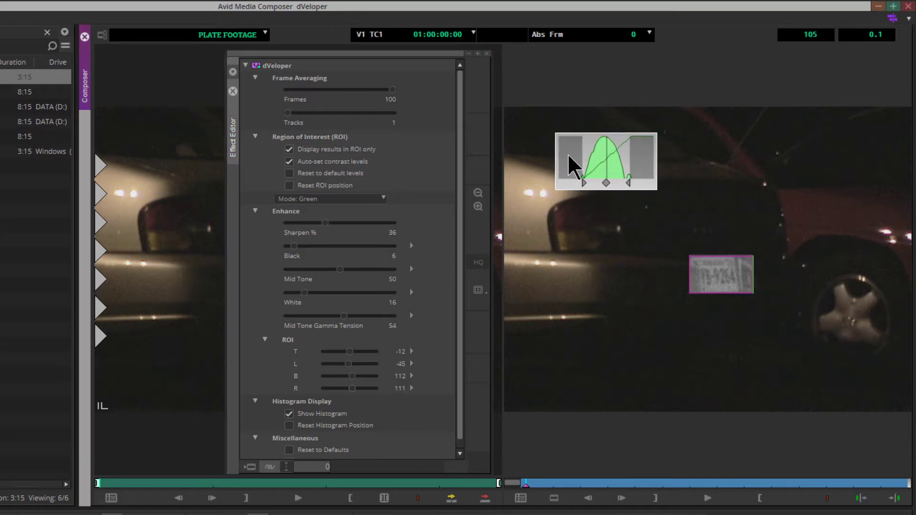
{"action": "left_click", "coordinate": [289, 426]}
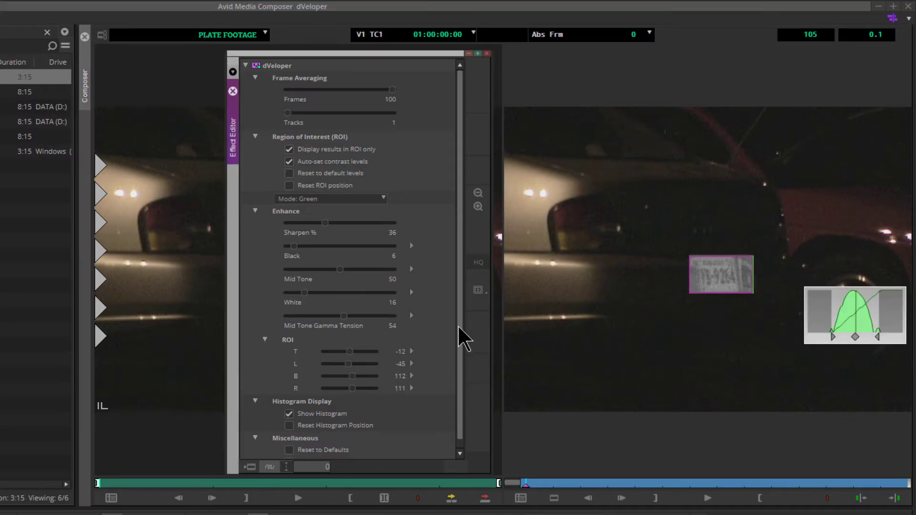
Reset all dVeloper parameters to their defaults and undo the reset
{"action": "left_click_drag", "start_coordinate": [457, 325], "coordinate": [463, 352]}
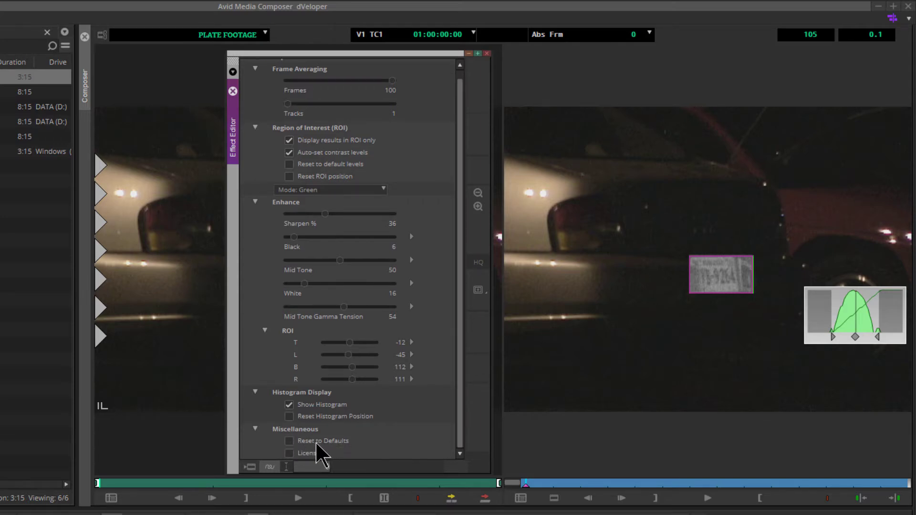
{"action": "left_click", "coordinate": [290, 441]}
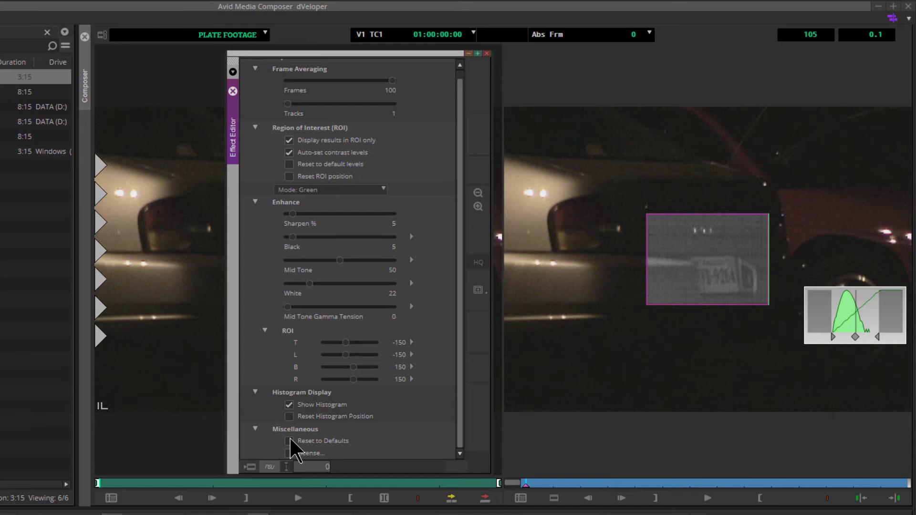
{"action": "key", "text": "ctrl+z"}
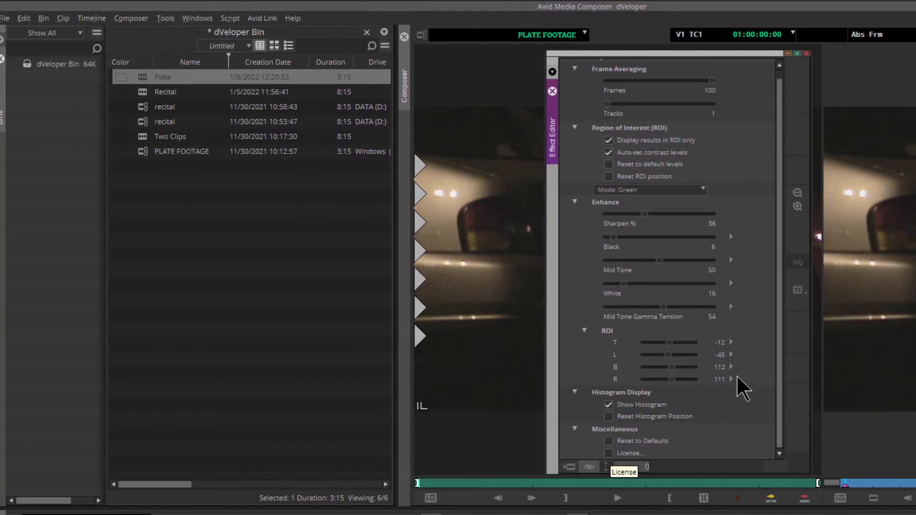
Save the current dVeloper settings as an effect template in the dVeloper Bin and rename it dVeloper - Plate
{"action": "left_click_drag", "start_coordinate": [785, 375], "coordinate": [785, 348]}
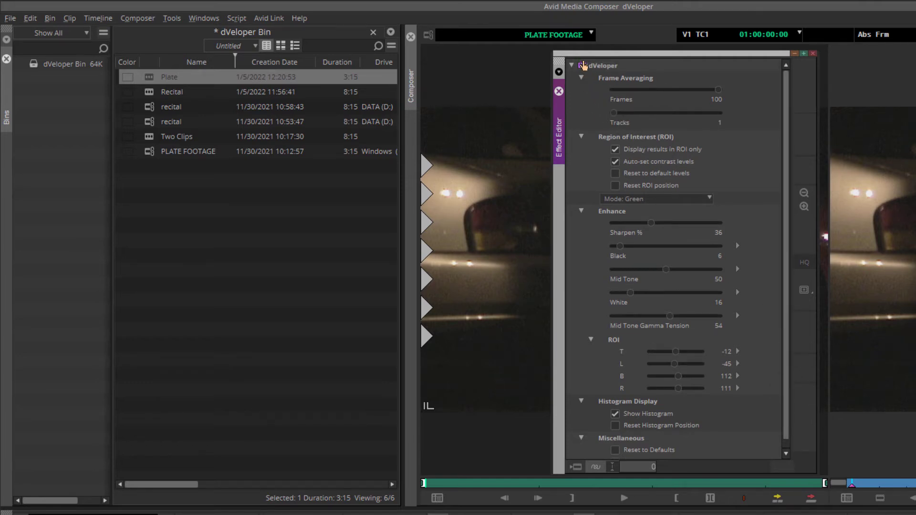
{"action": "left_click_drag", "start_coordinate": [583, 68], "coordinate": [205, 195]}
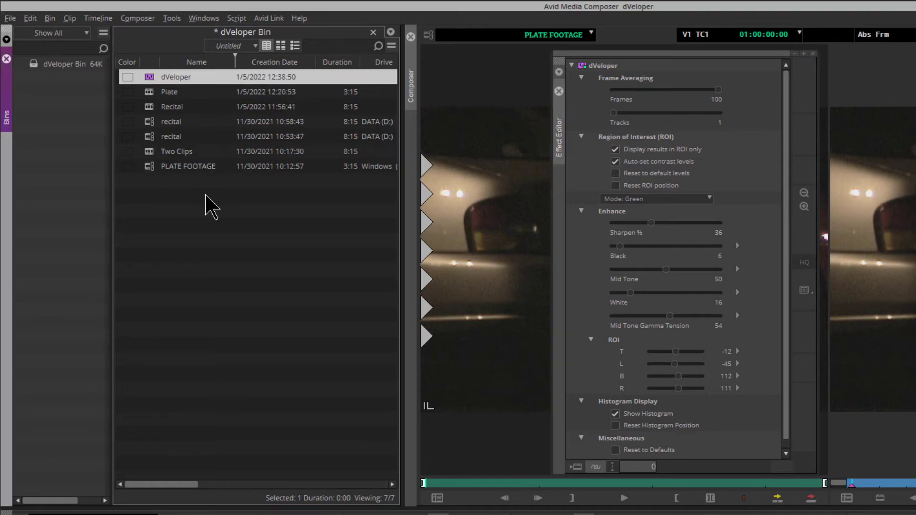
{"action": "left_click", "coordinate": [173, 80]}
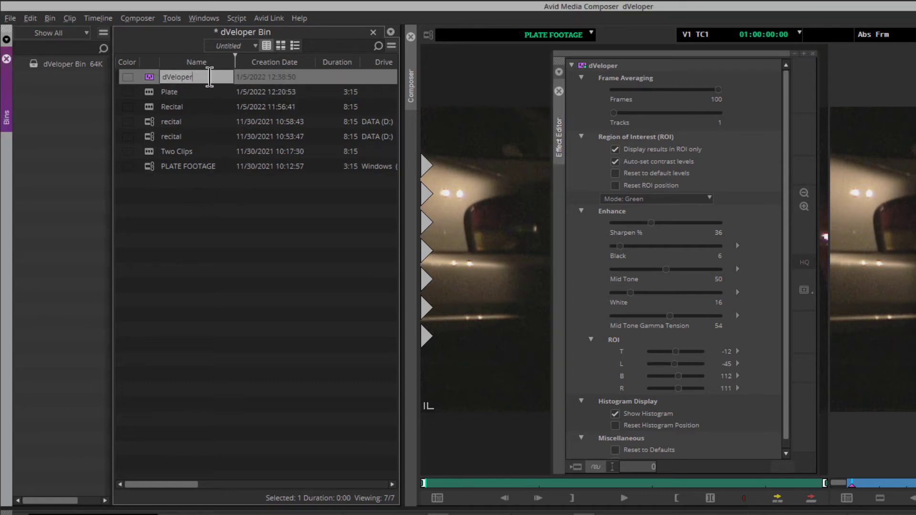
{"action": "type", "text": "- Plate"}
{"action": "key", "text": "Return"}
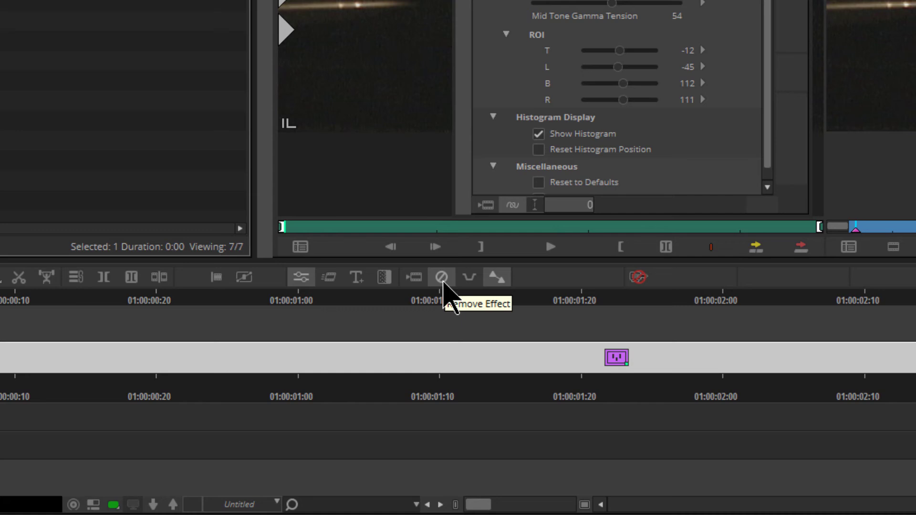
Remove the effect from the PLATE FOOTAGE clip and apply the saved dVeloper - Plate template with 1 track
{"action": "left_click", "coordinate": [442, 278]}
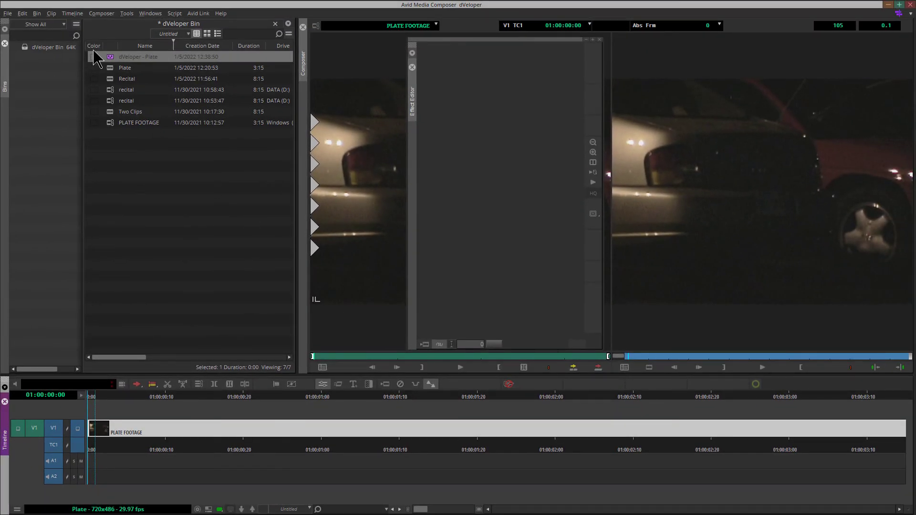
{"action": "left_click_drag", "start_coordinate": [113, 60], "coordinate": [207, 436]}
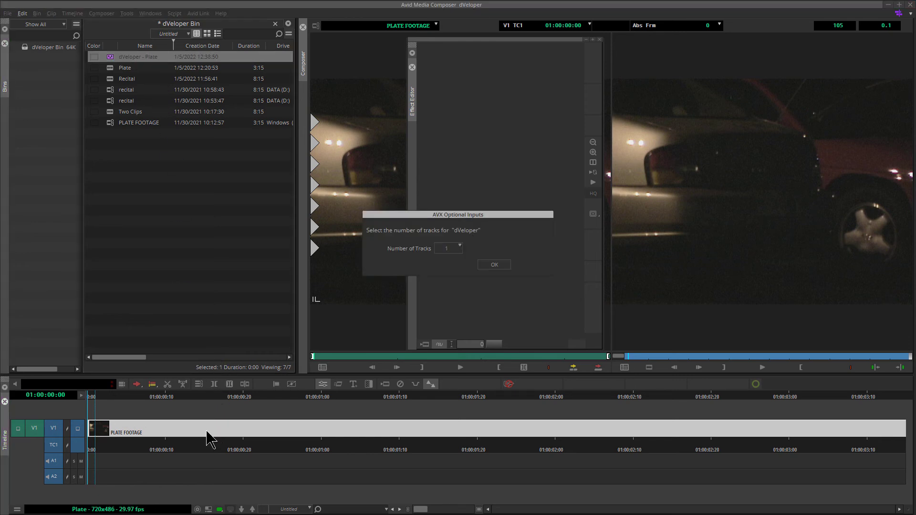
{"action": "left_click", "coordinate": [494, 265]}
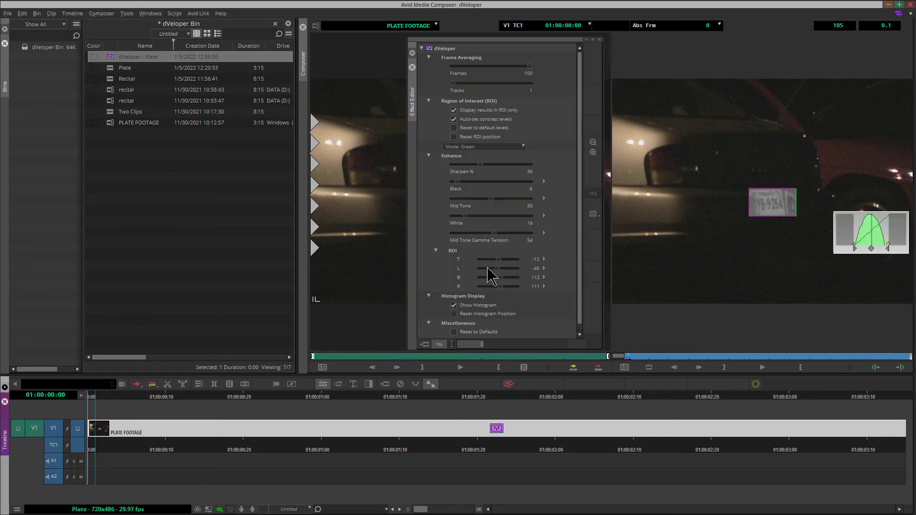